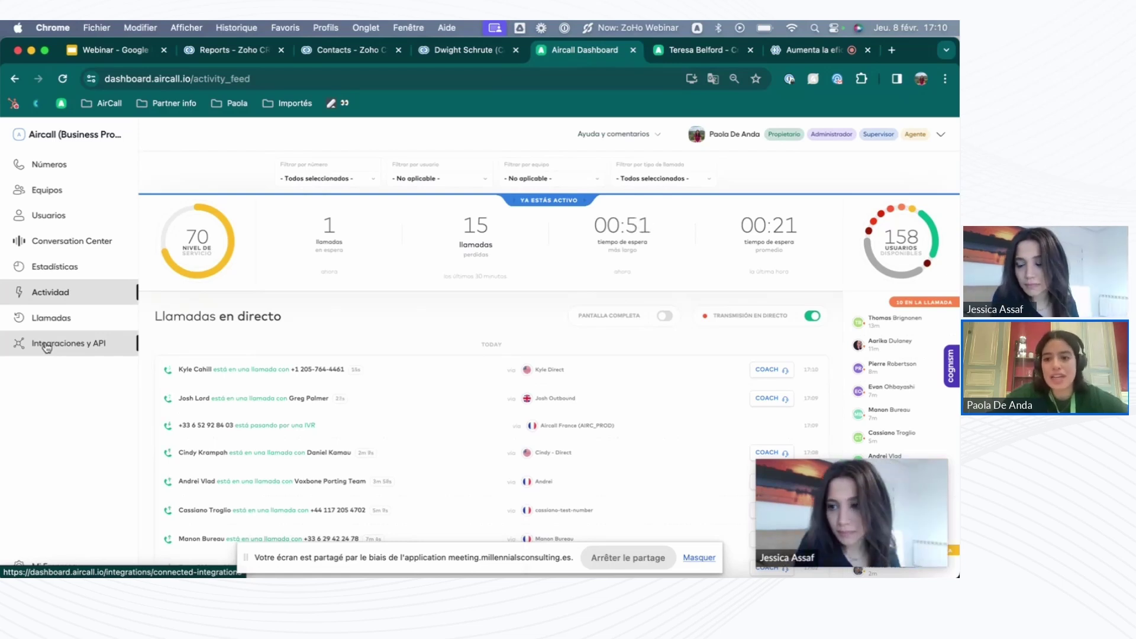
Open the integrations and API section and look through the connected integrations
left_click(47, 348)
scroll(491, 416, "down", 3)
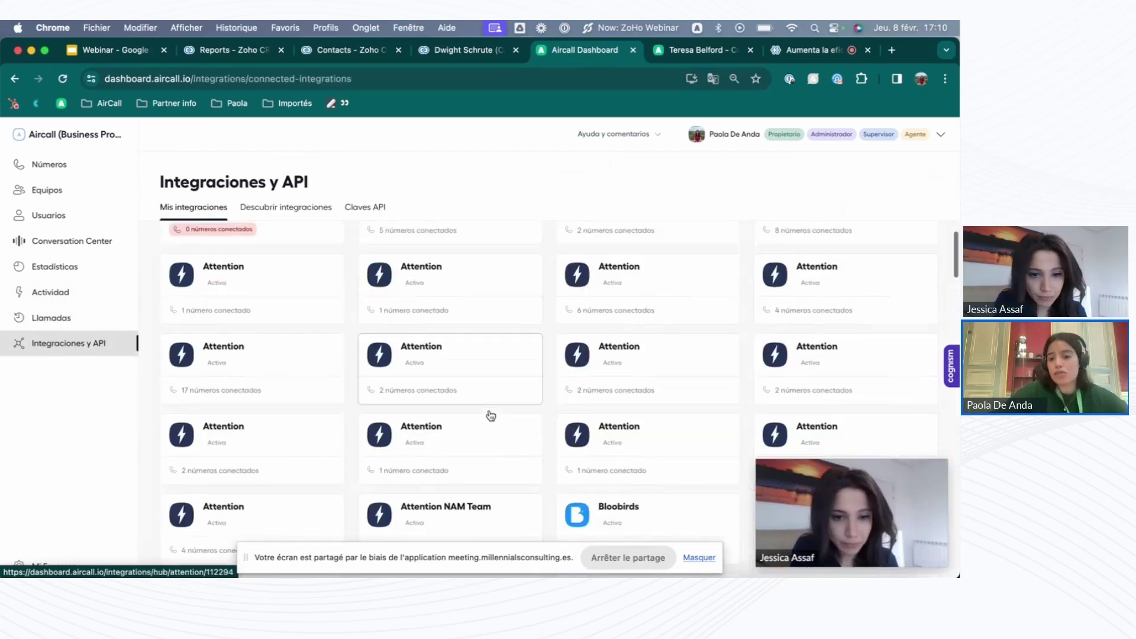
scroll(490, 415, "down", 10)
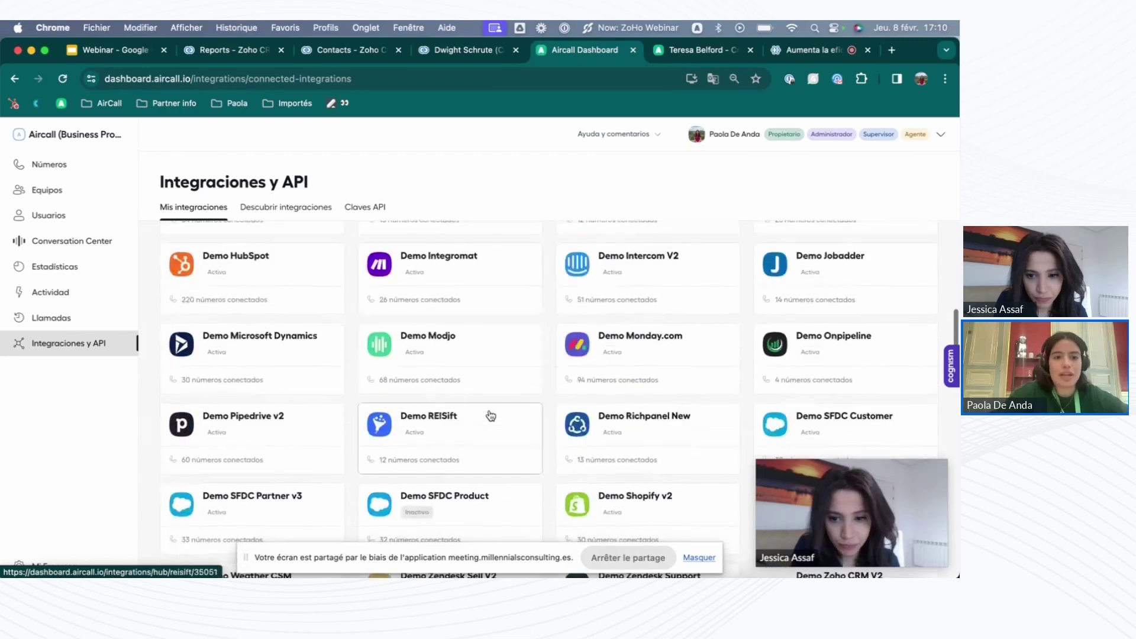
Open the catalogue of discoverable integrations and look through the available applications
left_click(293, 213)
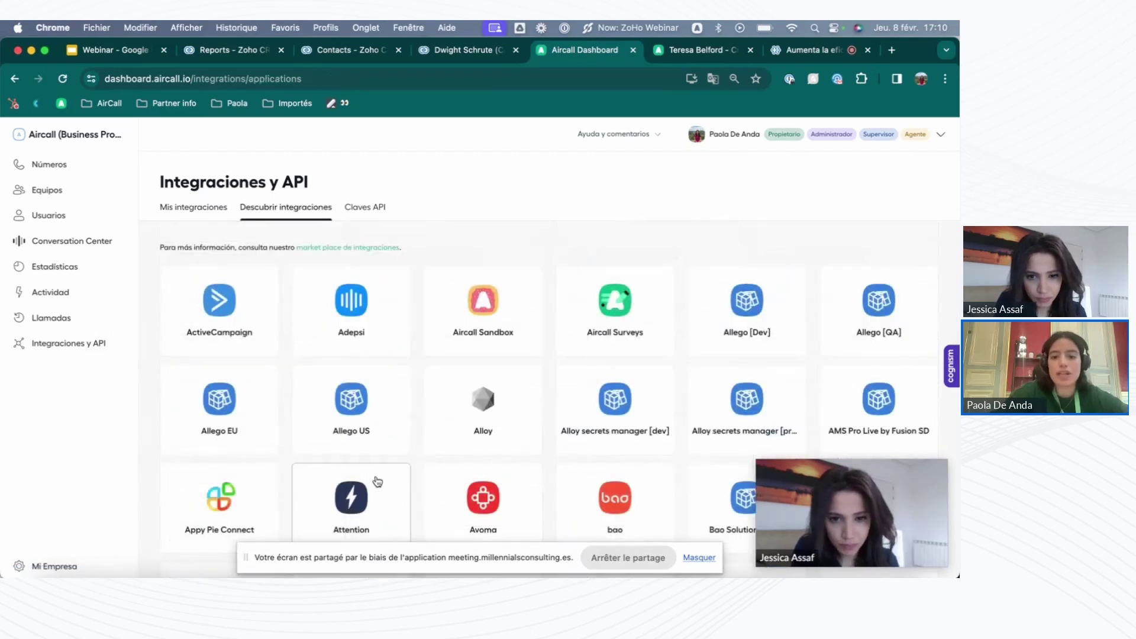
scroll(378, 481, "down", 20)
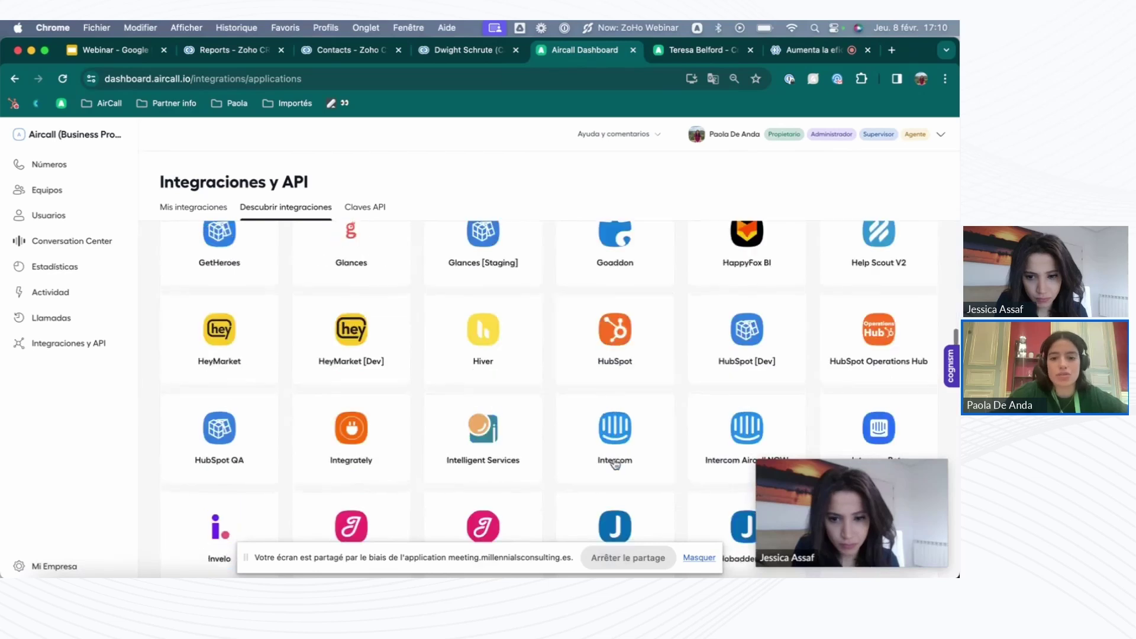
scroll(616, 465, "down", 20)
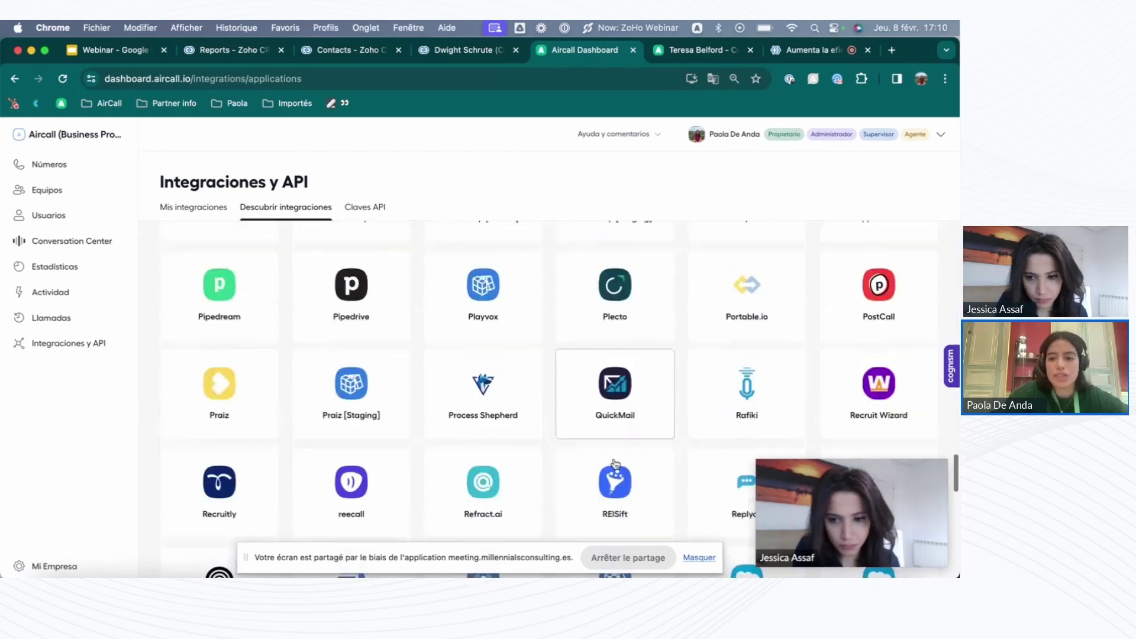
scroll(616, 465, "down", 20)
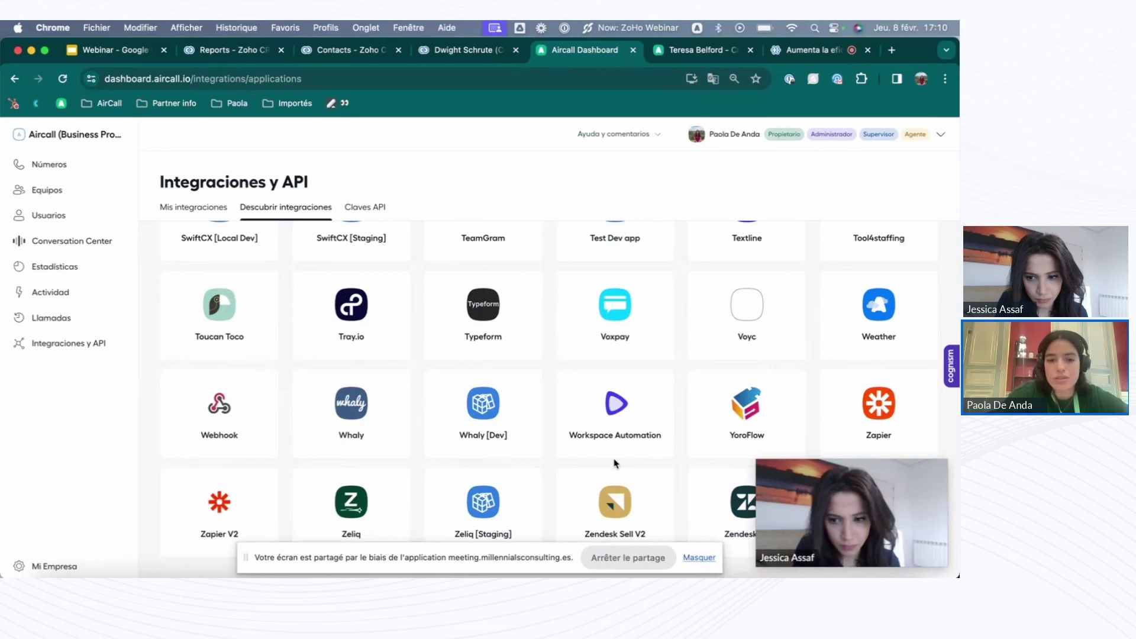
scroll(621, 414, "up", 3)
scroll(626, 401, "down", 3)
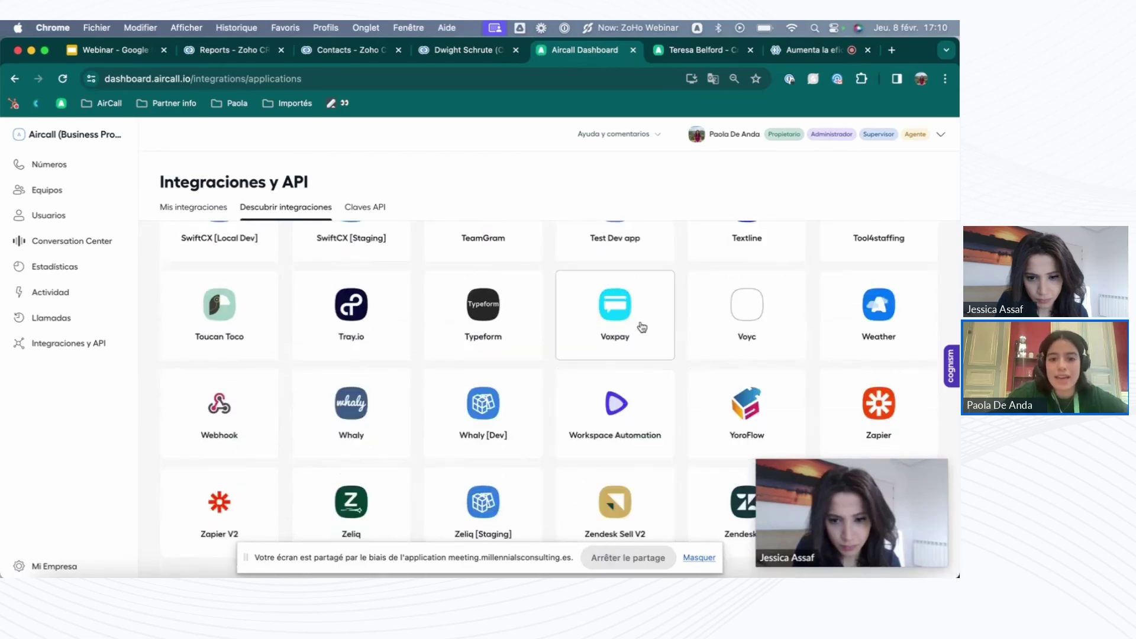
scroll(642, 328, "up", 5)
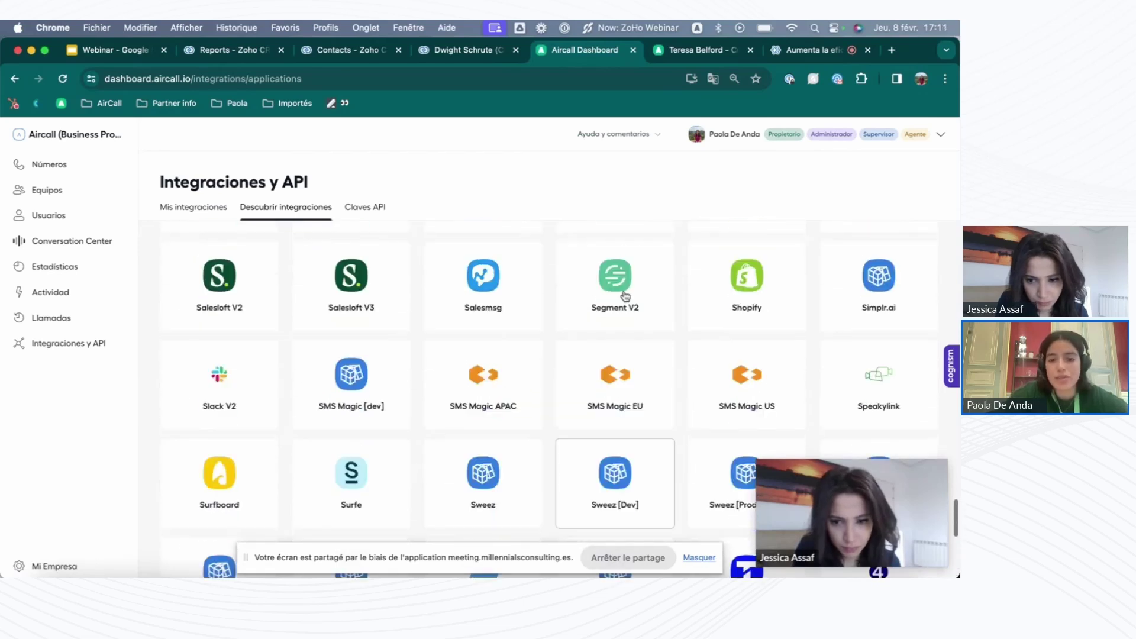
scroll(626, 296, "up", 5)
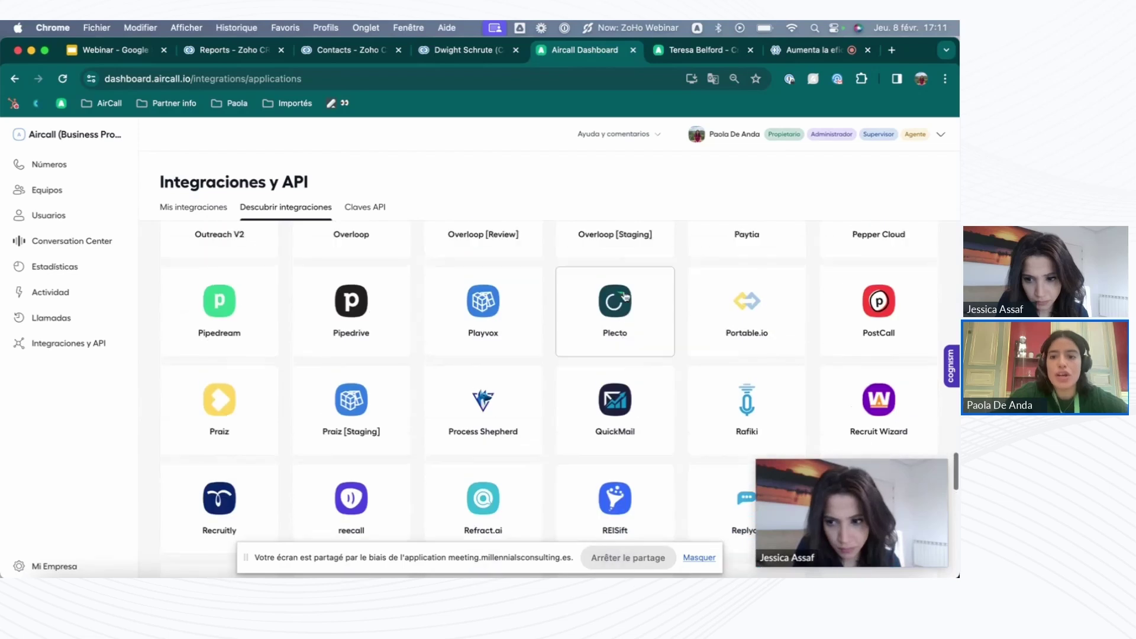
scroll(626, 296, "up", 5)
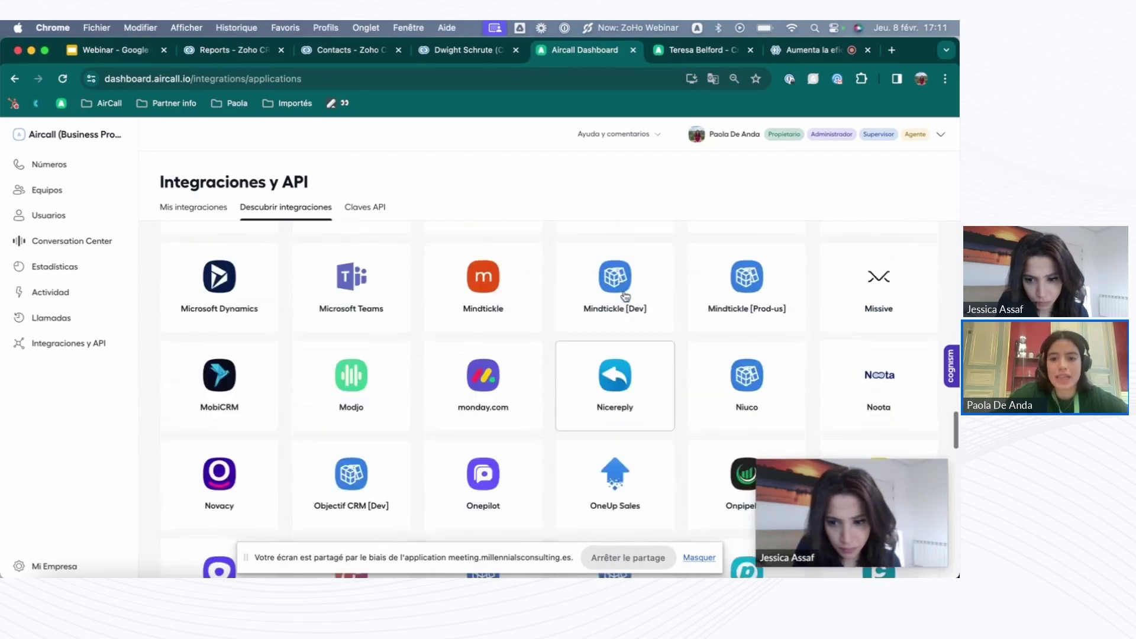
Open the Microsoft Teams integration page, then return to the integrations catalogue
scroll(619, 308, "up", 1)
left_click(313, 335)
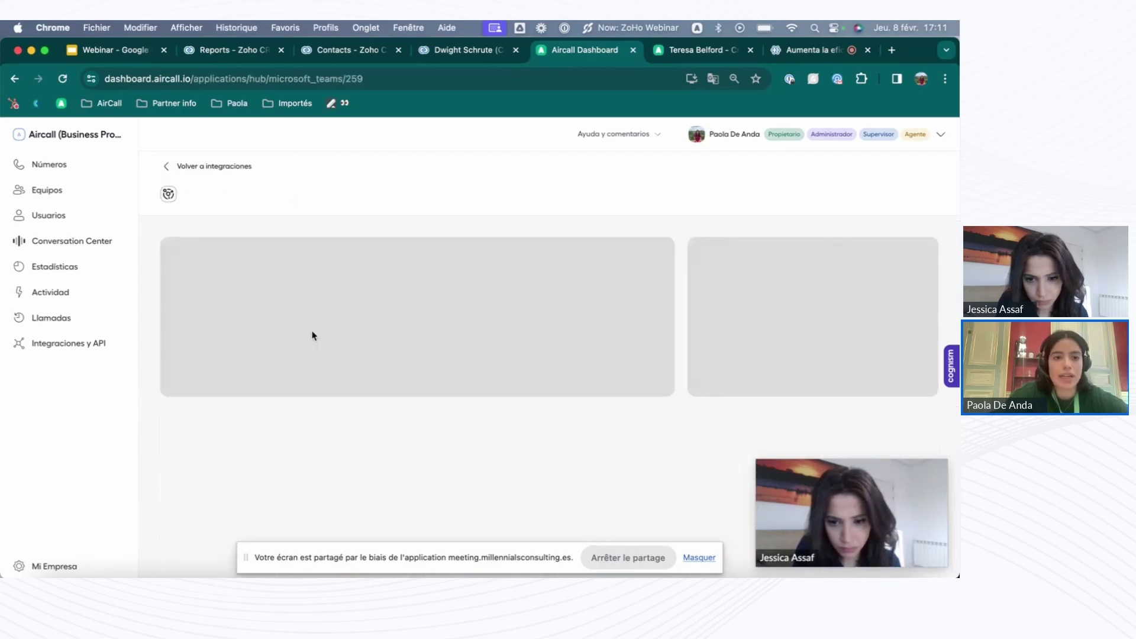
left_click(199, 168)
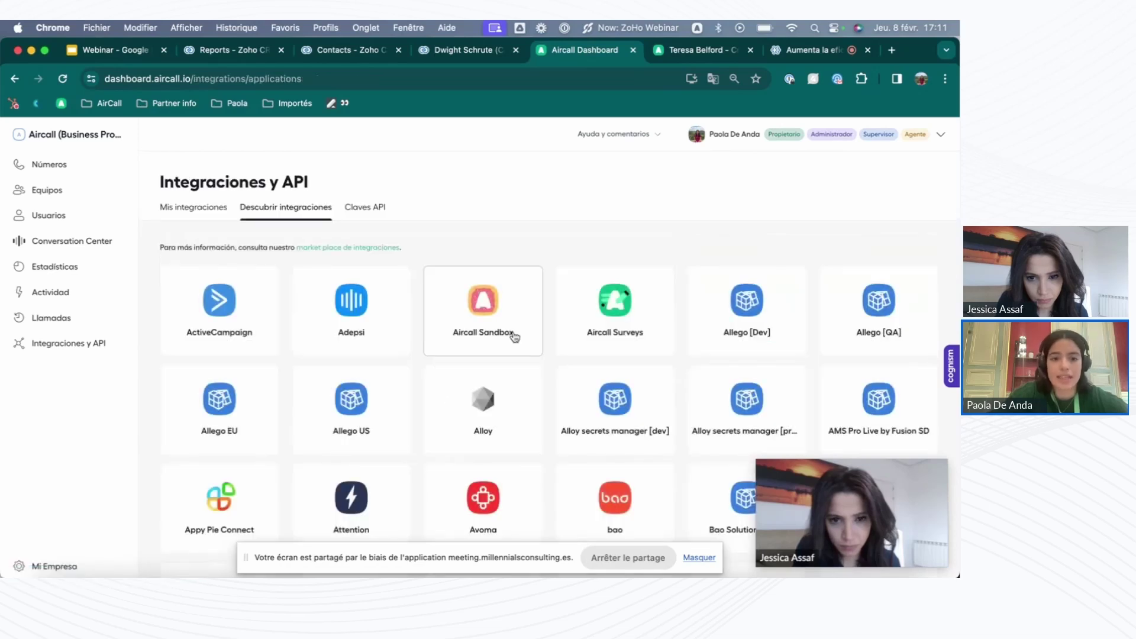
Review the integrations catalogue from the beginning through the apps starting with S, and return to the account's connected integrations
scroll(515, 336, "down", 5)
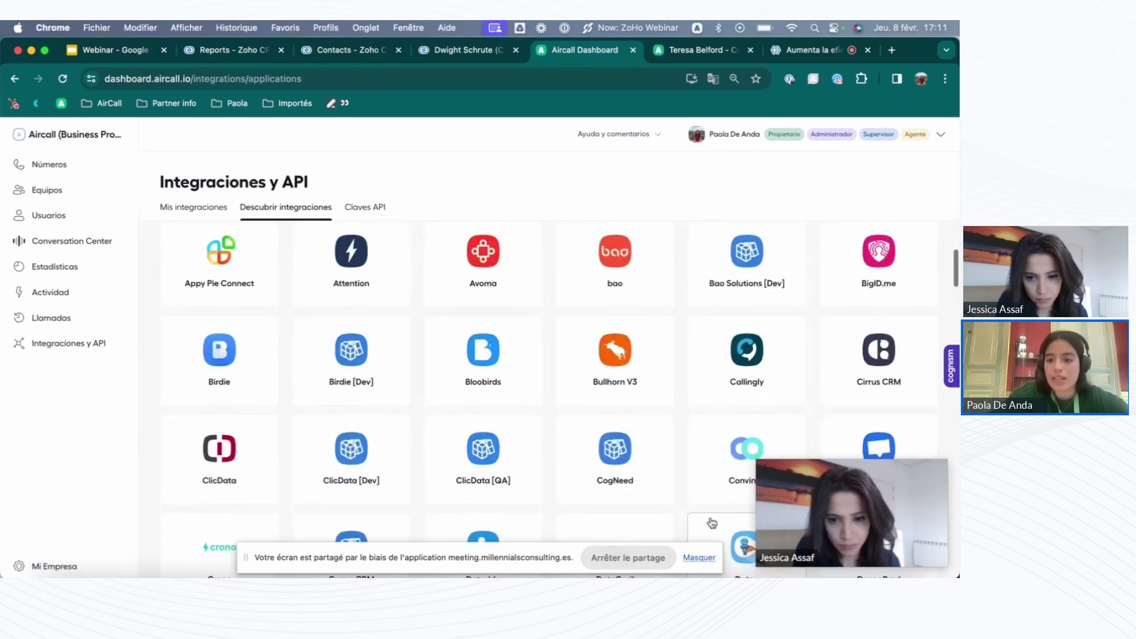
left_click_drag(843, 502, 856, 208)
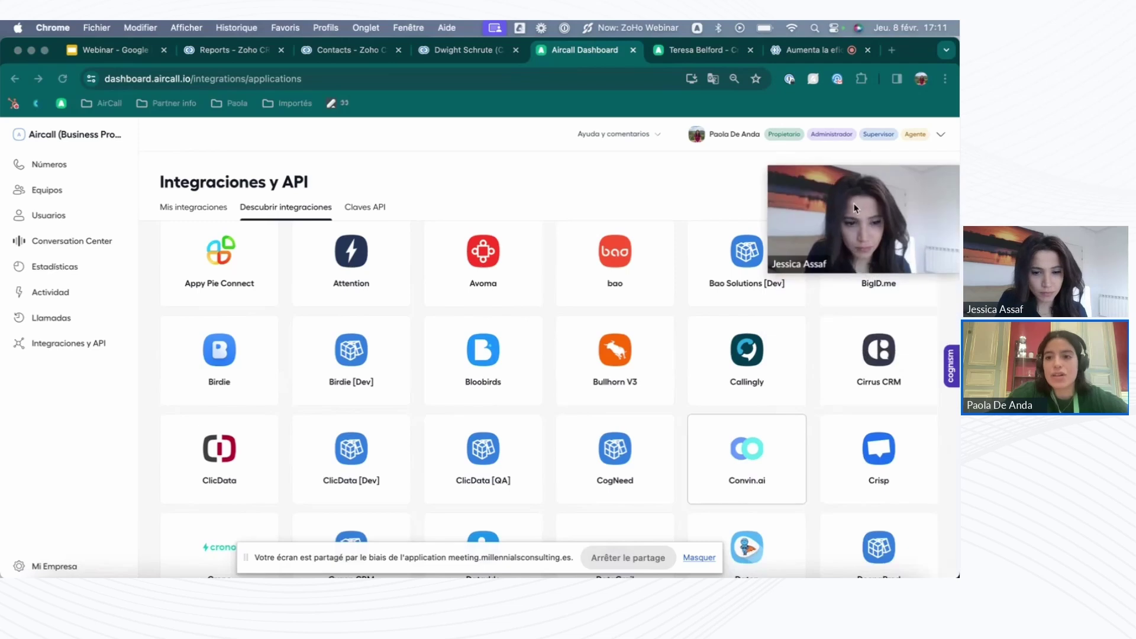
scroll(687, 432, "down", 8)
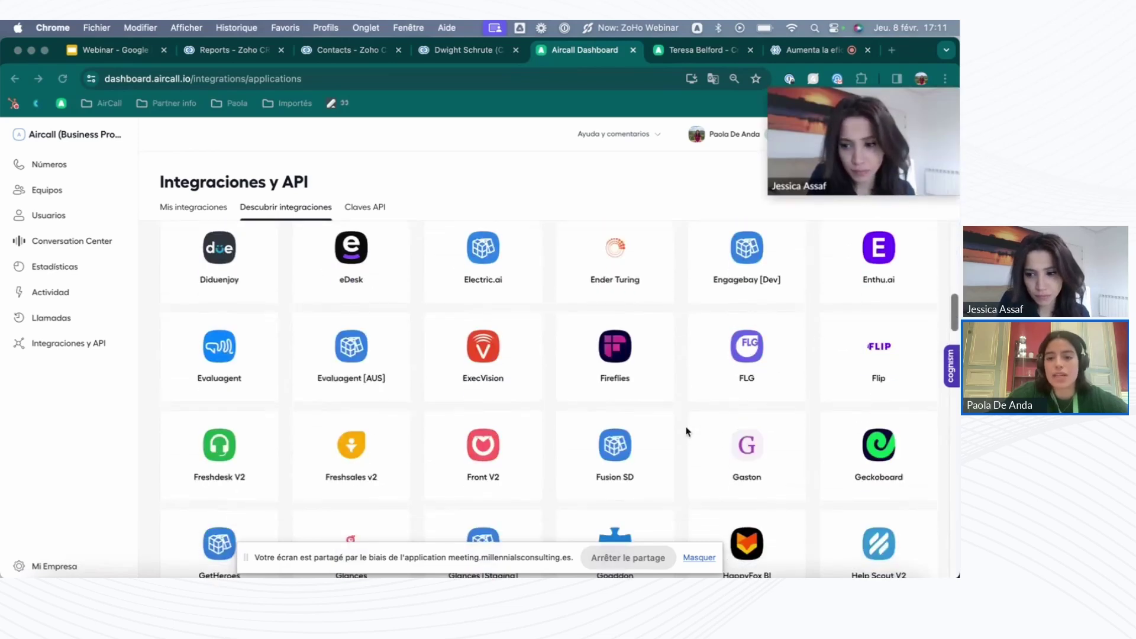
scroll(687, 432, "down", 6)
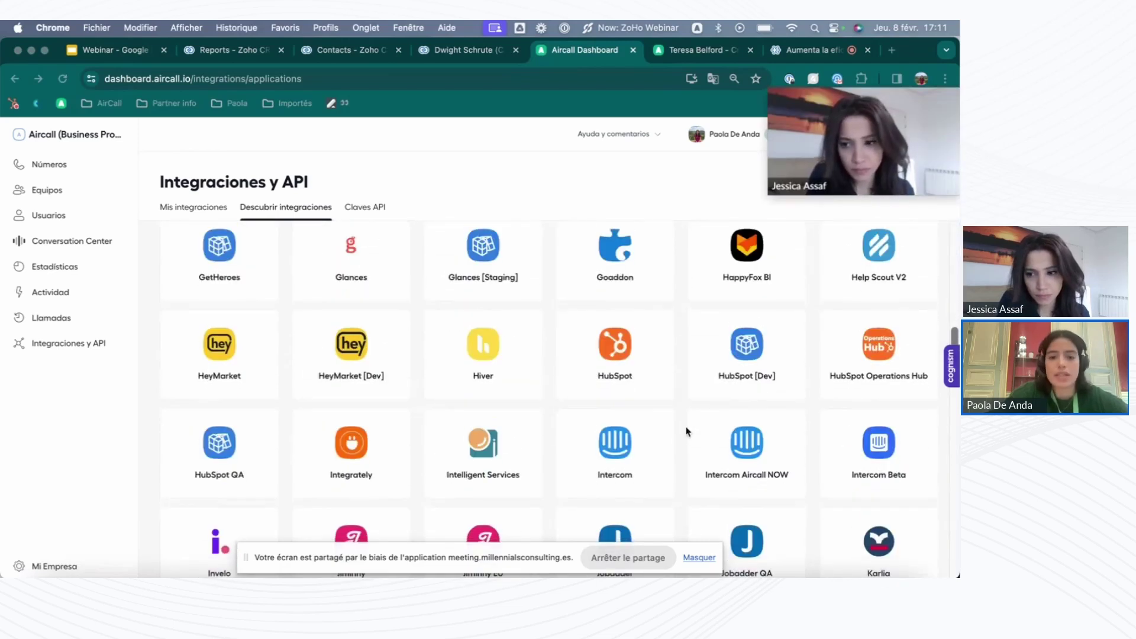
scroll(687, 432, "down", 6)
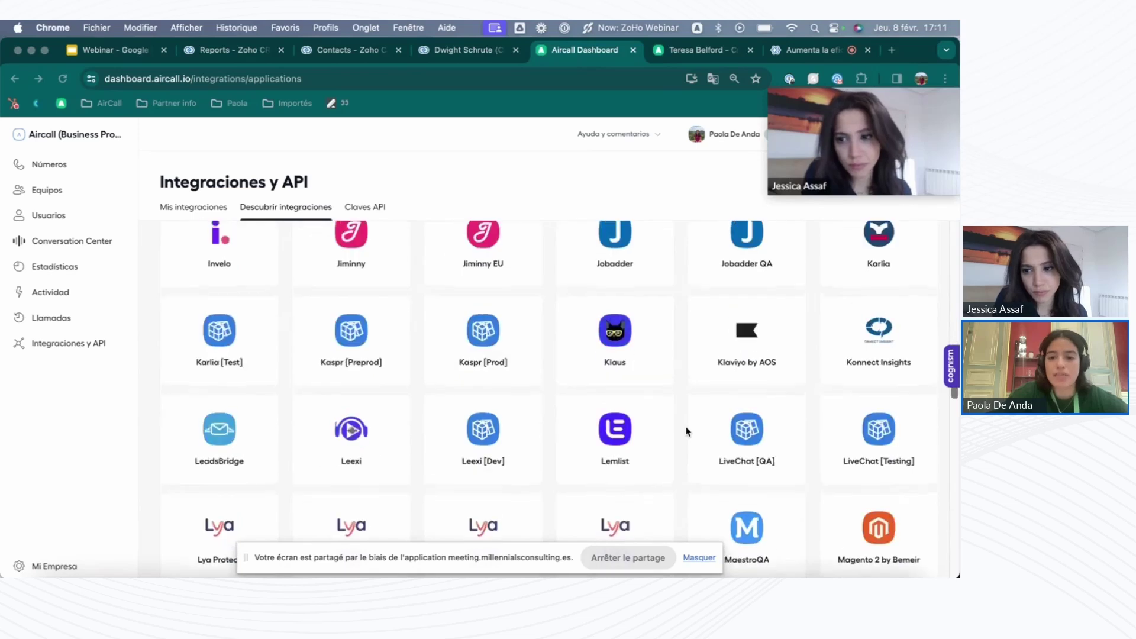
scroll(687, 432, "down", 6)
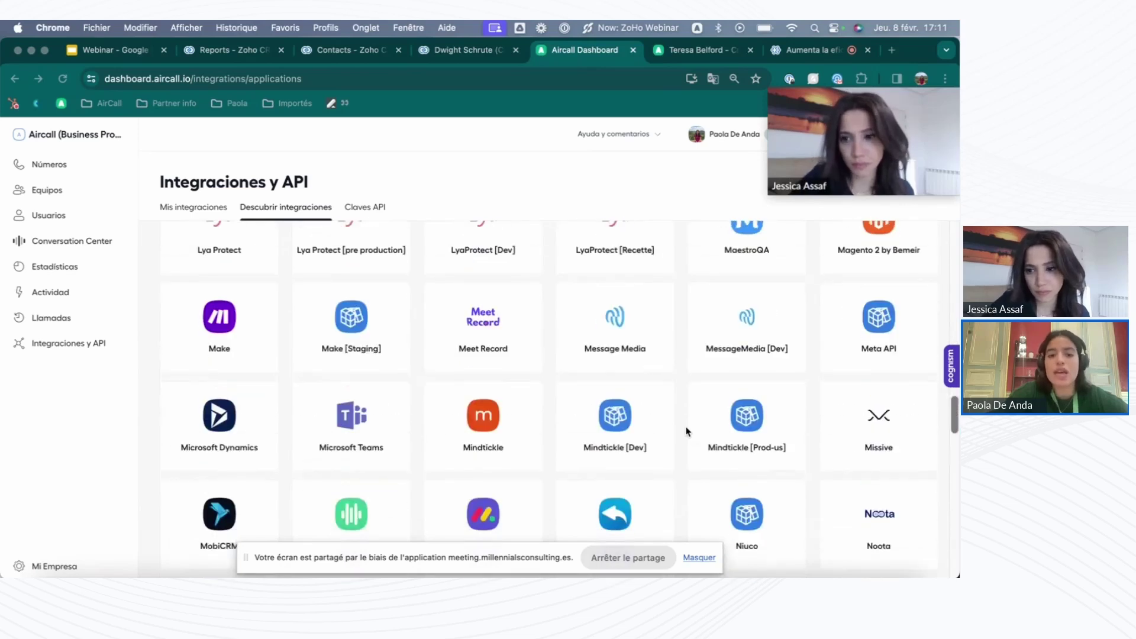
scroll(686, 432, "down", 10)
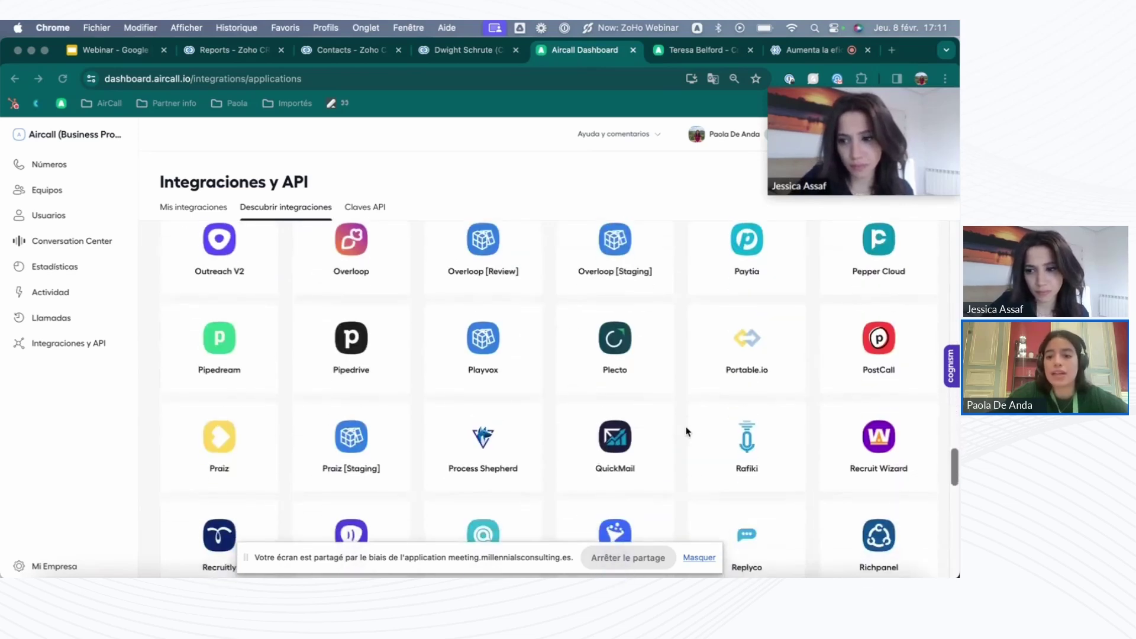
scroll(686, 432, "down", 10)
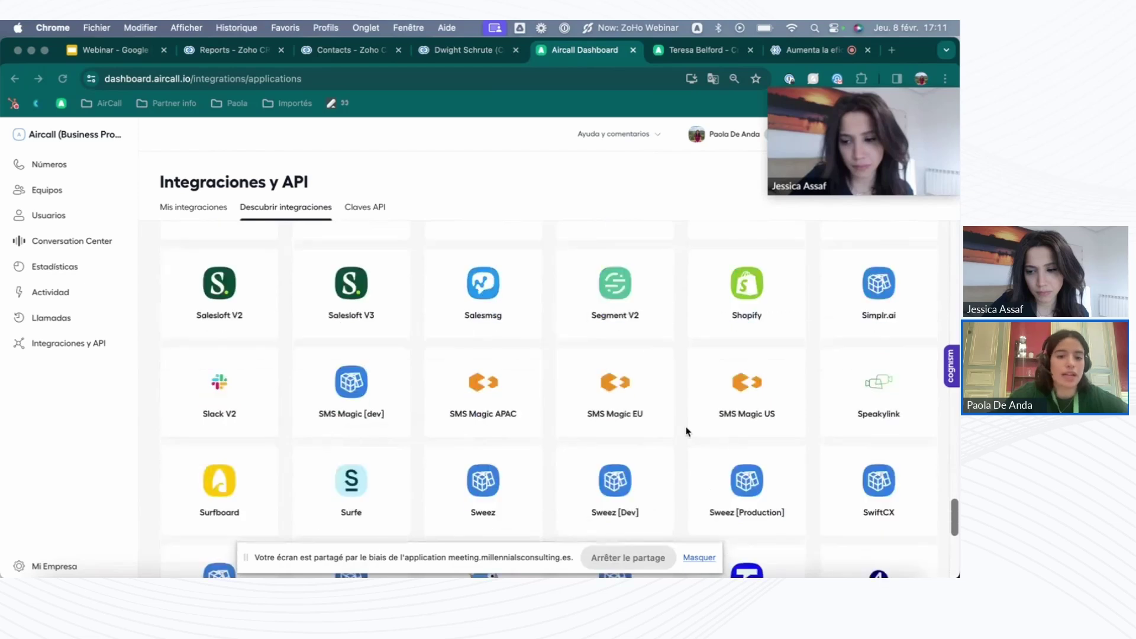
scroll(686, 432, "down", 4)
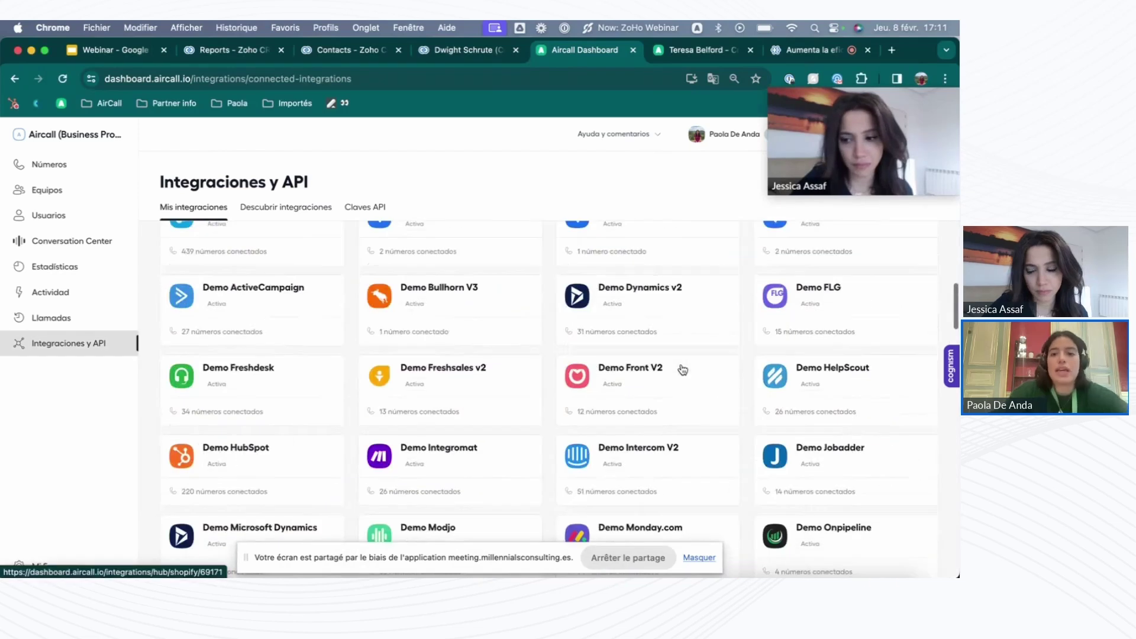
scroll(683, 369, "up", 1)
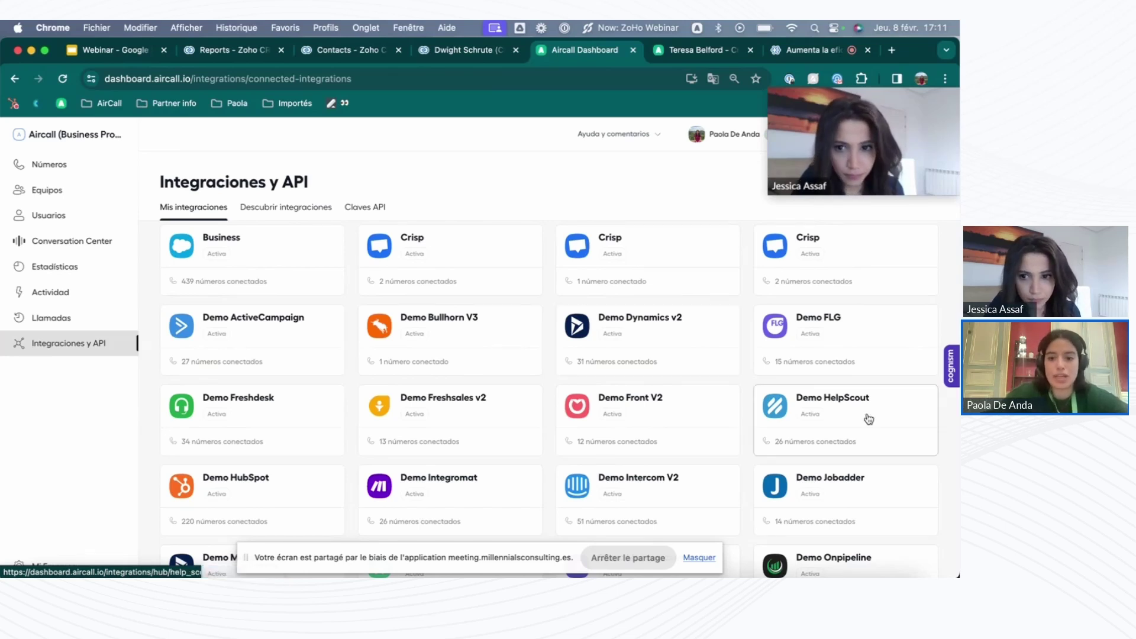
Switch to Aircall Phone, move its window higher on the screen, and open the incoming caller's contact page in Zoho CRM
key("super+Tab")
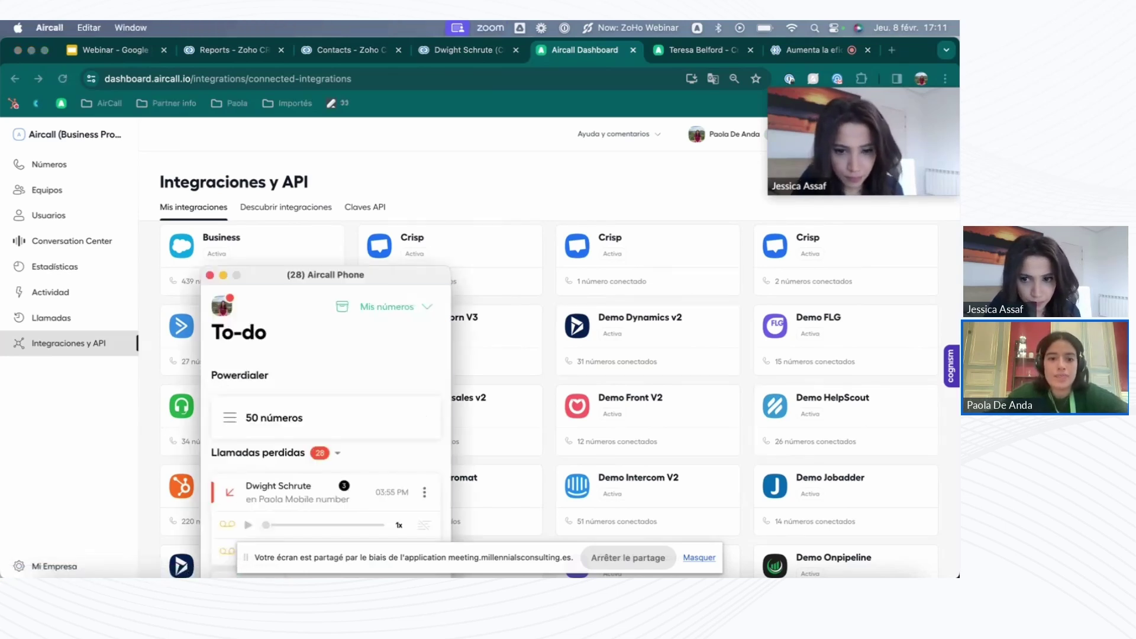
left_click_drag(321, 279, 488, 65)
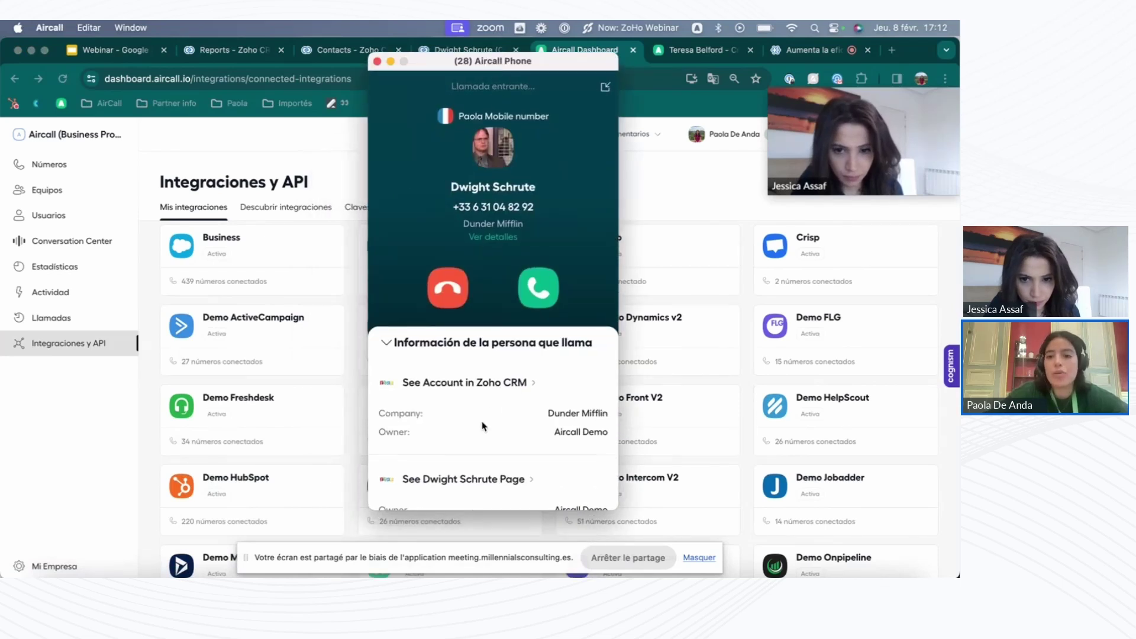
scroll(481, 420, "down", 1)
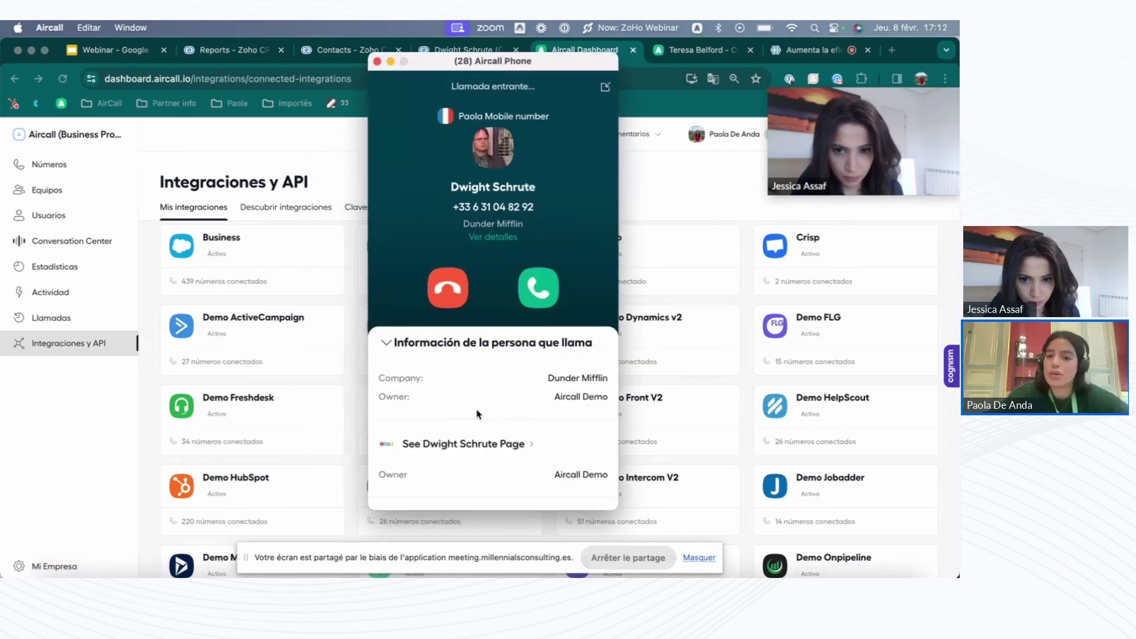
left_click(472, 453)
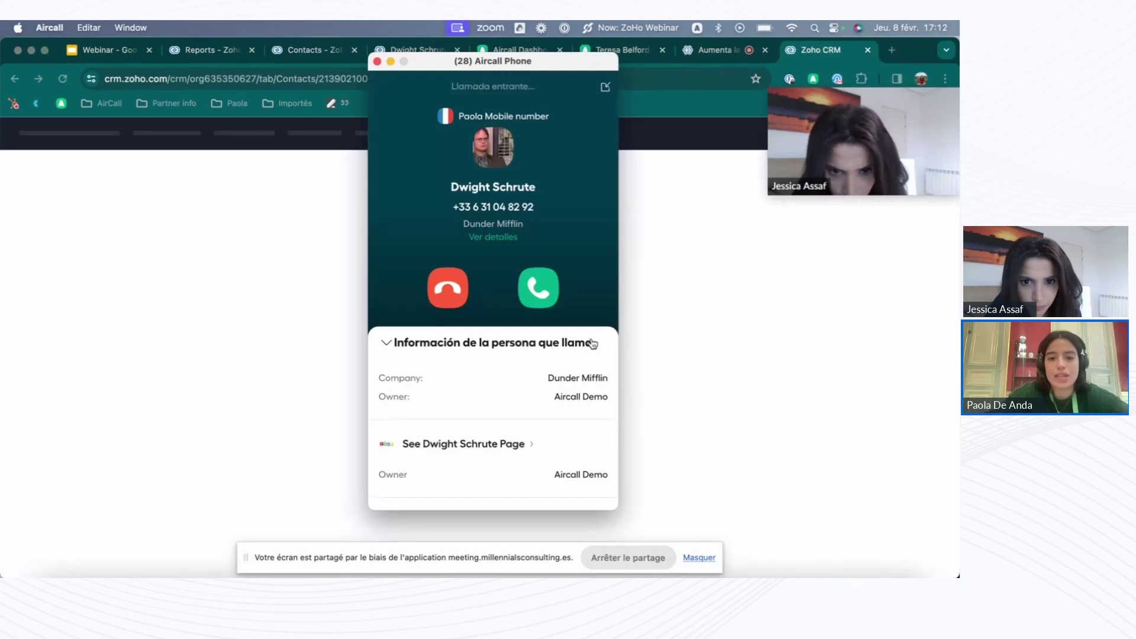
Answer the incoming call with the microphone muted and check the caller information
left_click(538, 290)
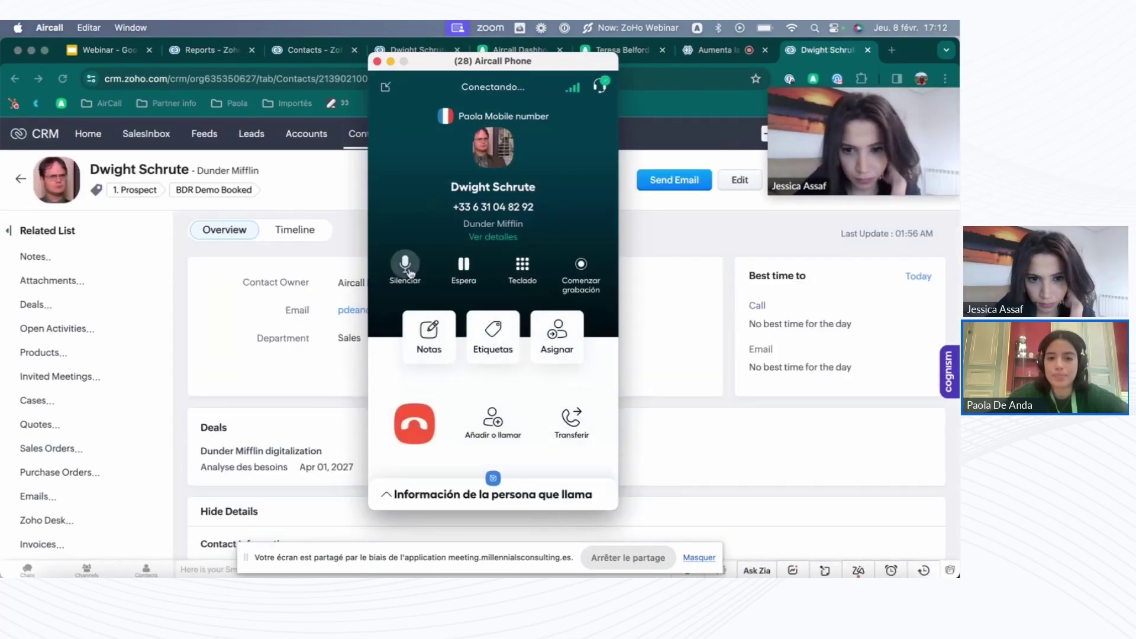
left_click(407, 269)
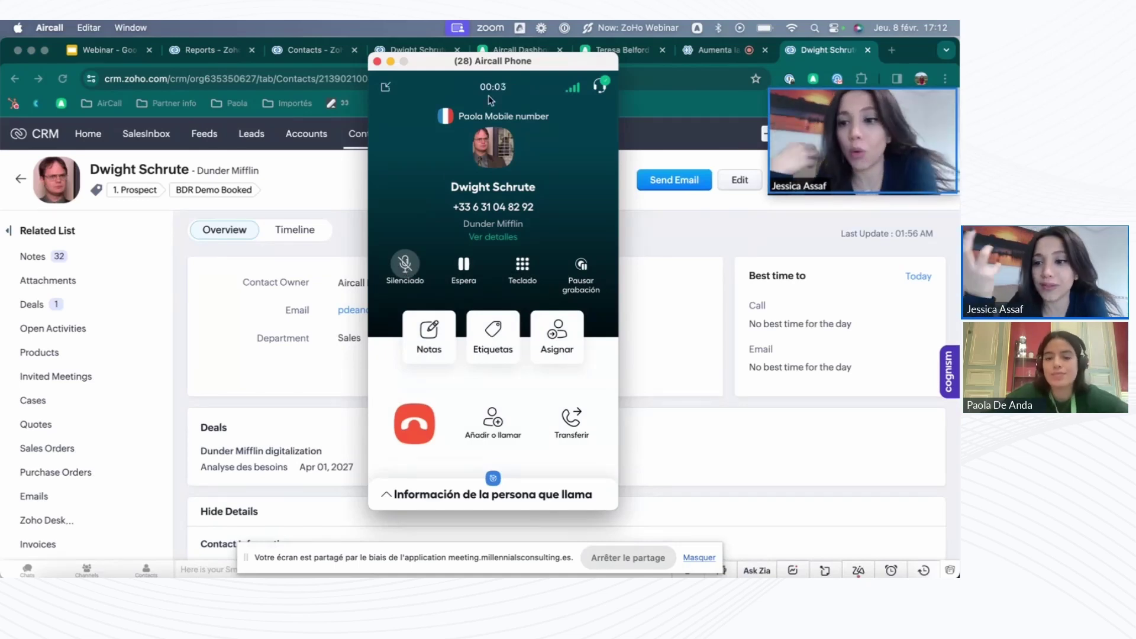
left_click(397, 494)
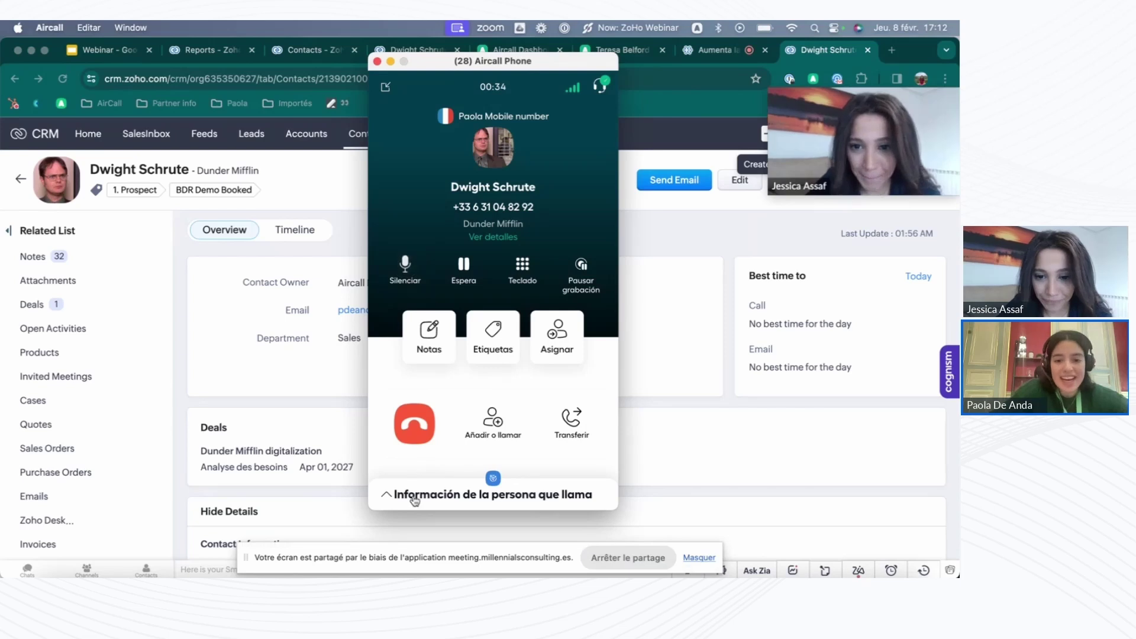
left_click(414, 497)
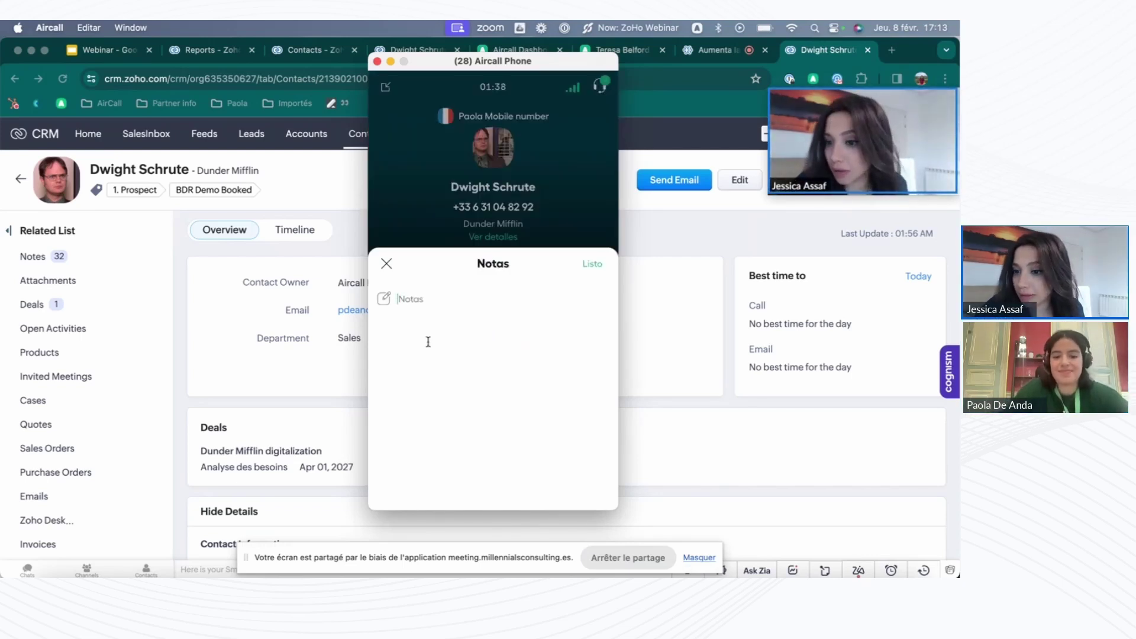
Add the note "demo" to the ongoing call and save it
type("demo")
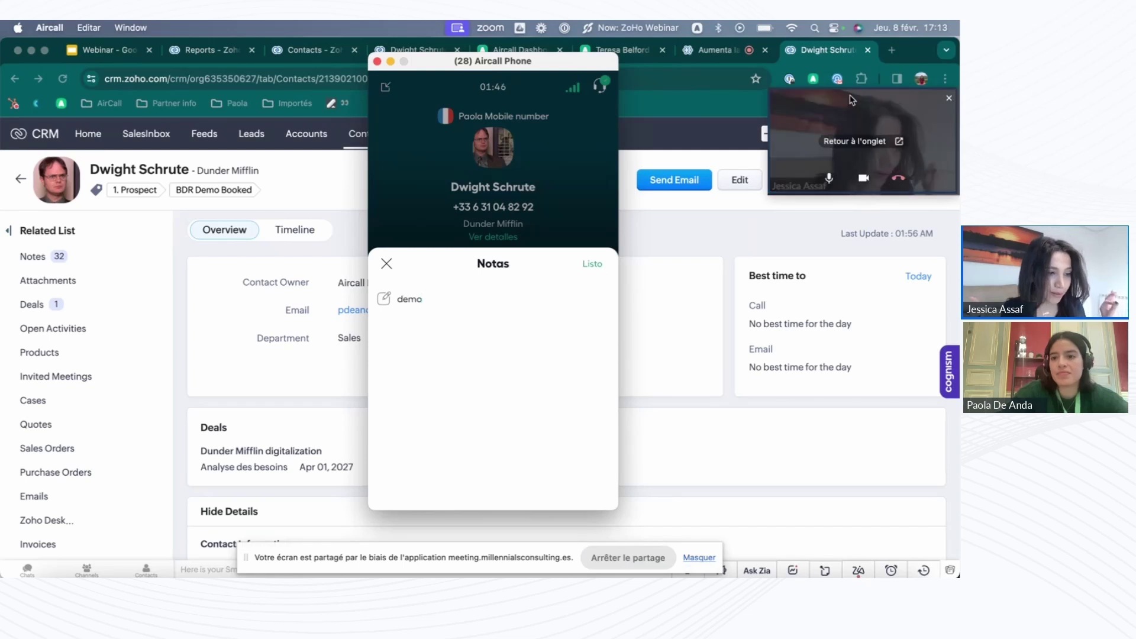
left_click_drag(850, 101, 848, 465)
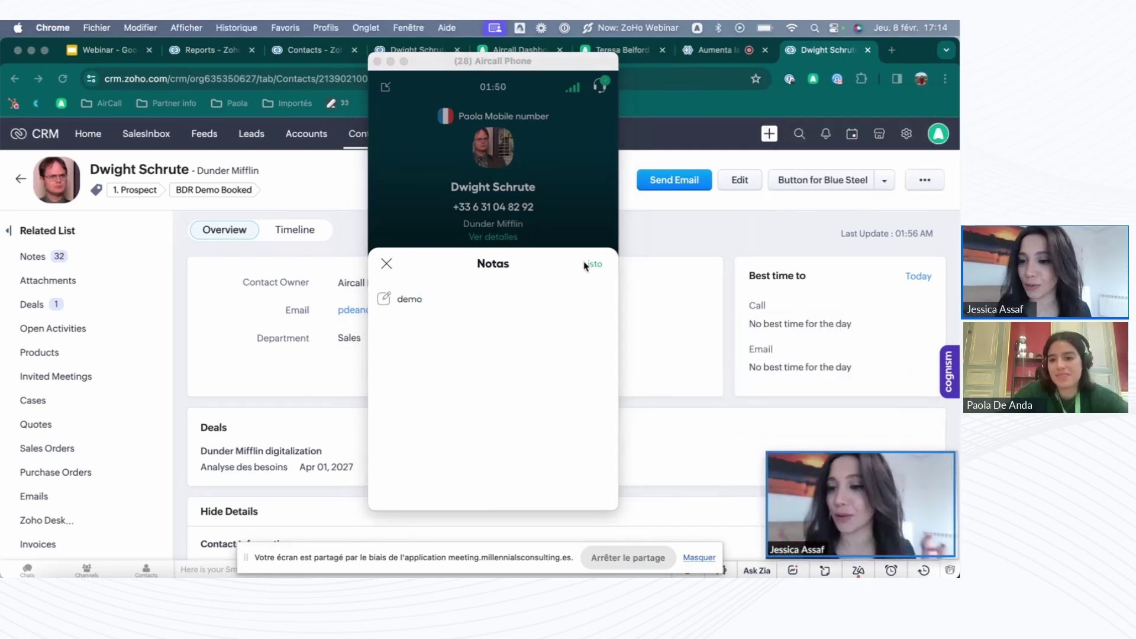
left_click(507, 274)
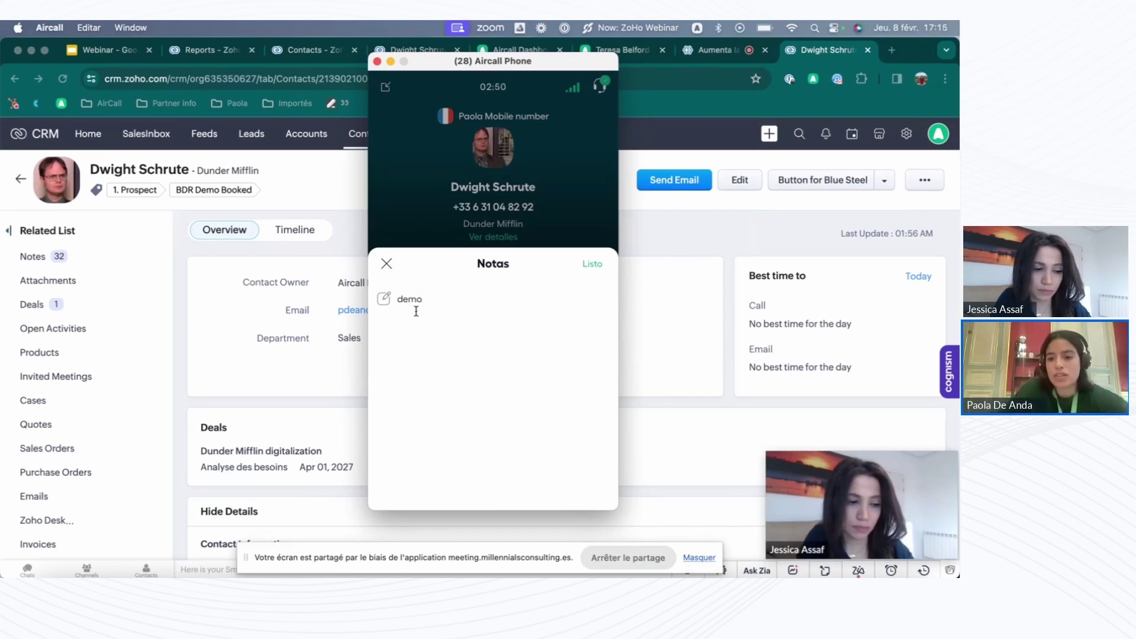
left_click(589, 264)
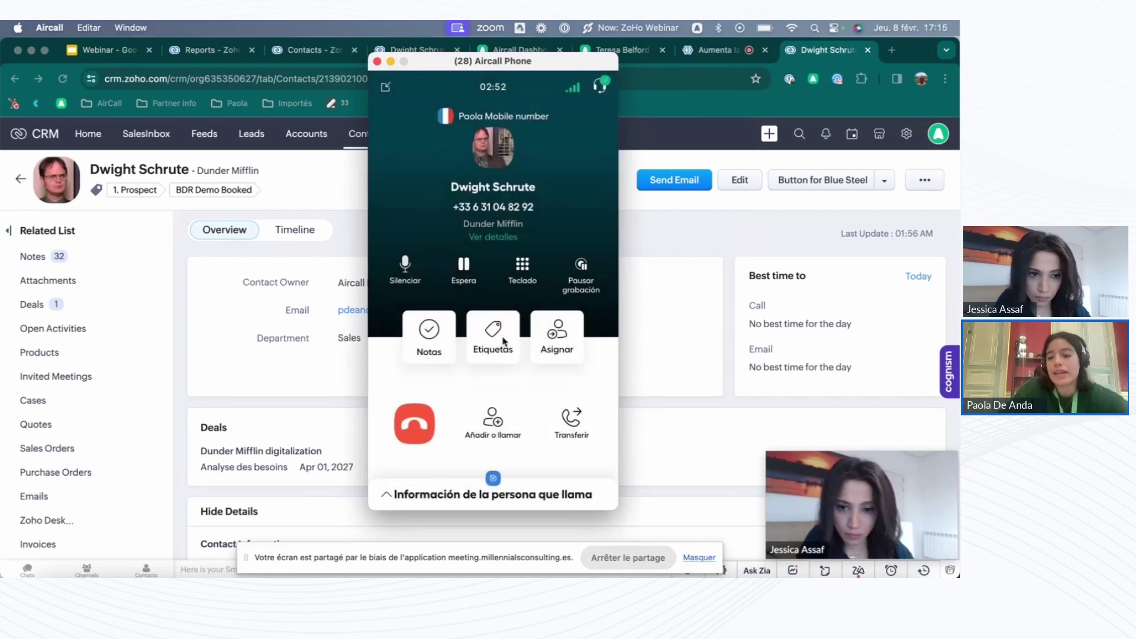
Tag the ongoing call with "1.Prospect" and "BDR Demo Booked" and save the tags
left_click(490, 331)
type("1.")
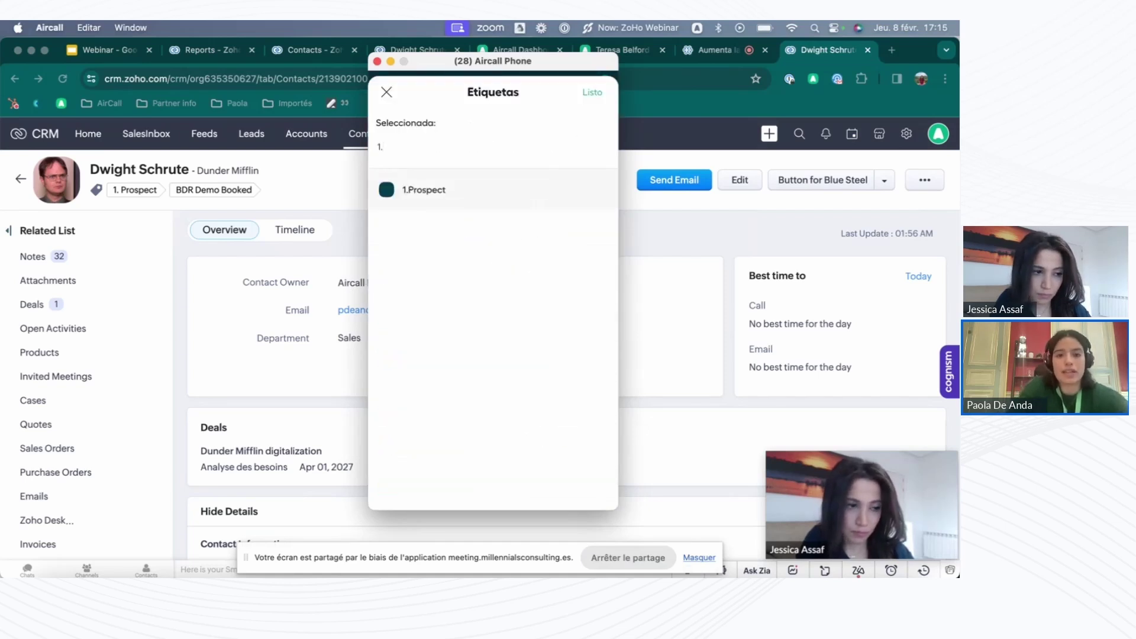
left_click(432, 182)
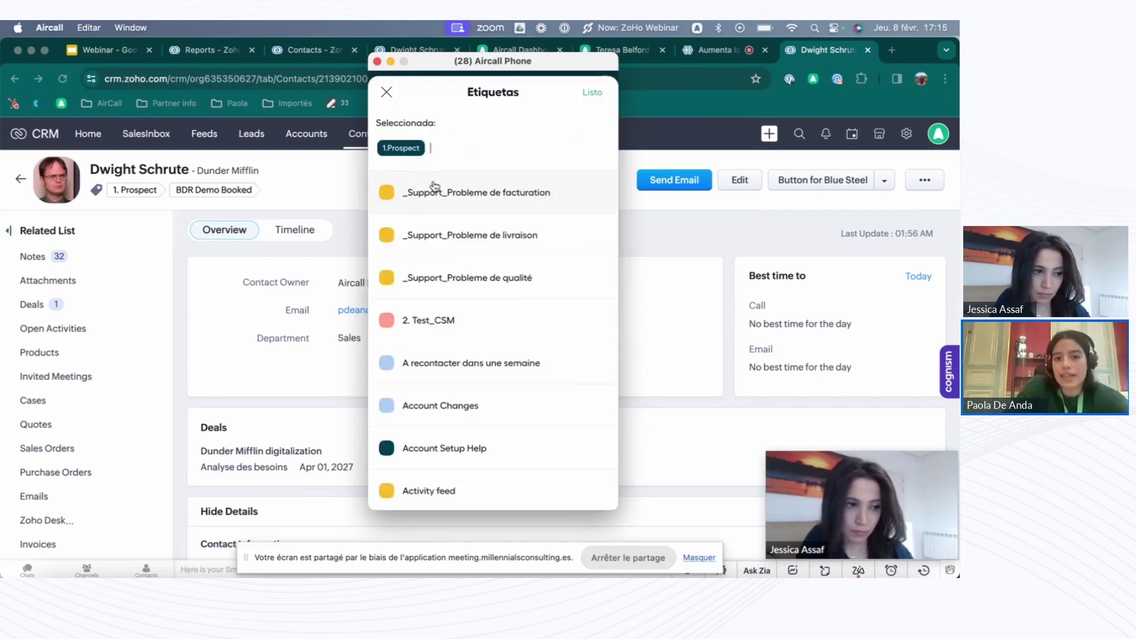
type("bdr")
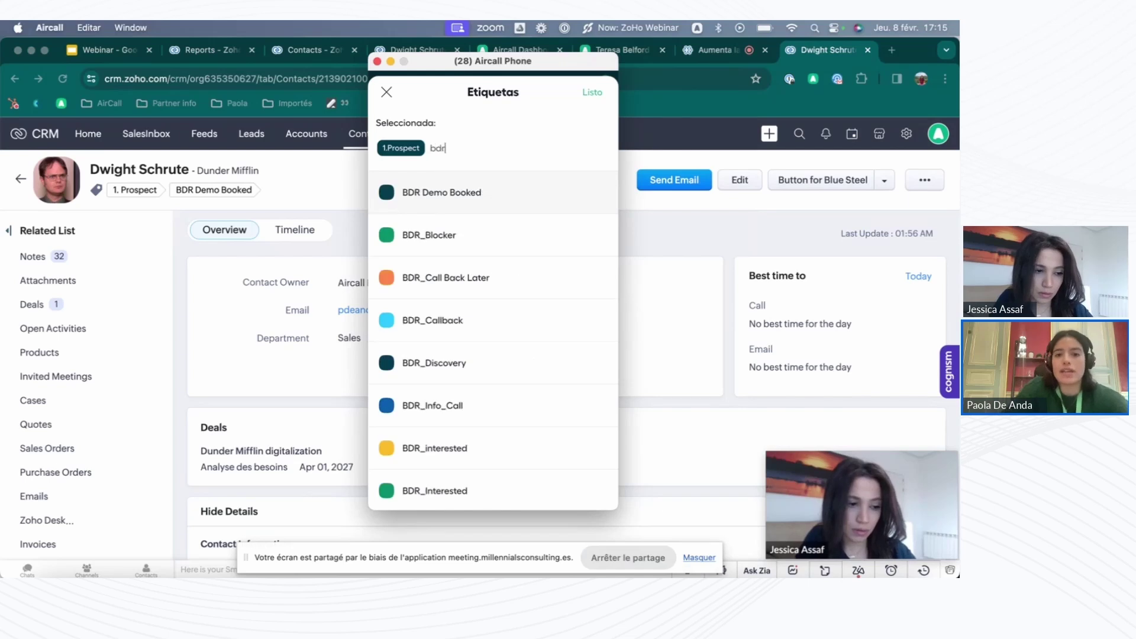
left_click(483, 185)
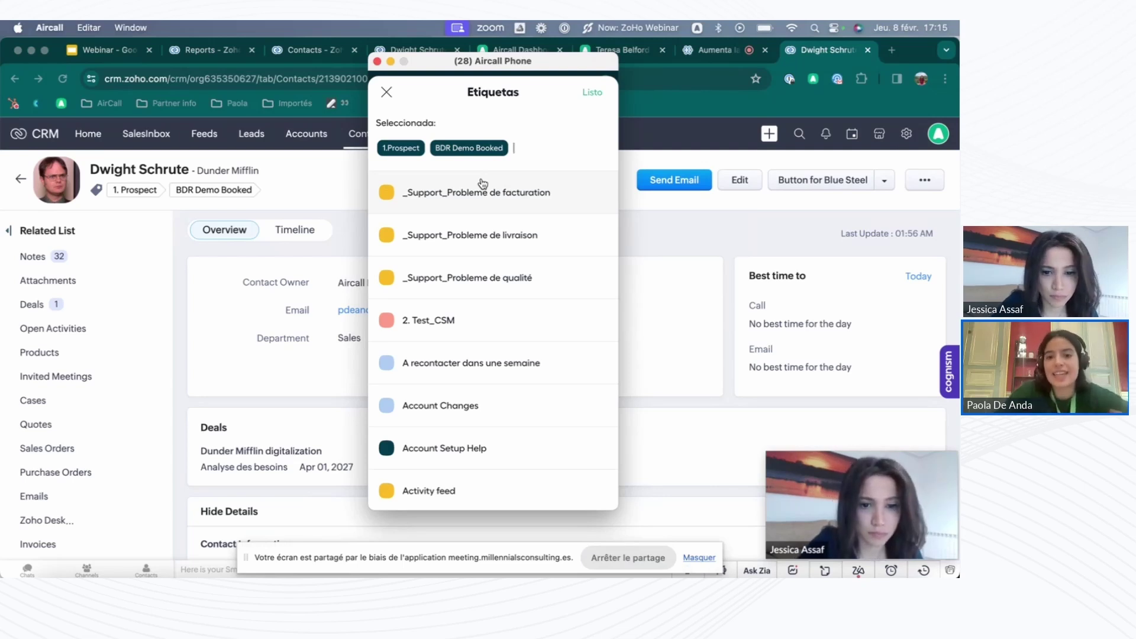
left_click(592, 92)
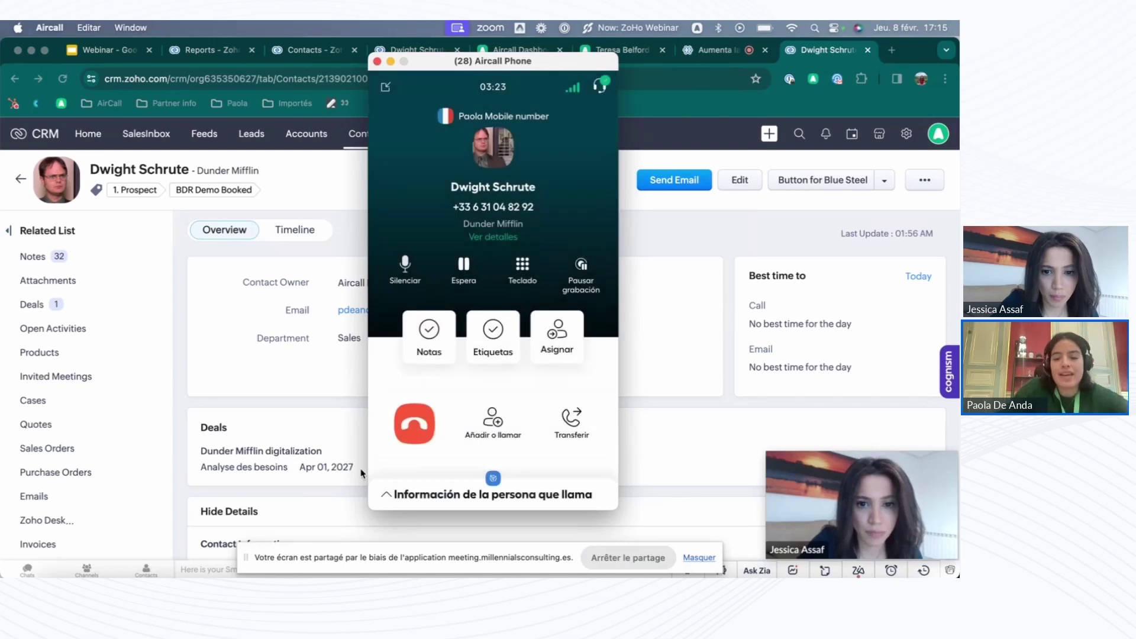
Review the call's saved note and the caller's Zoho CRM information, returning to the call screen after each
left_click(441, 352)
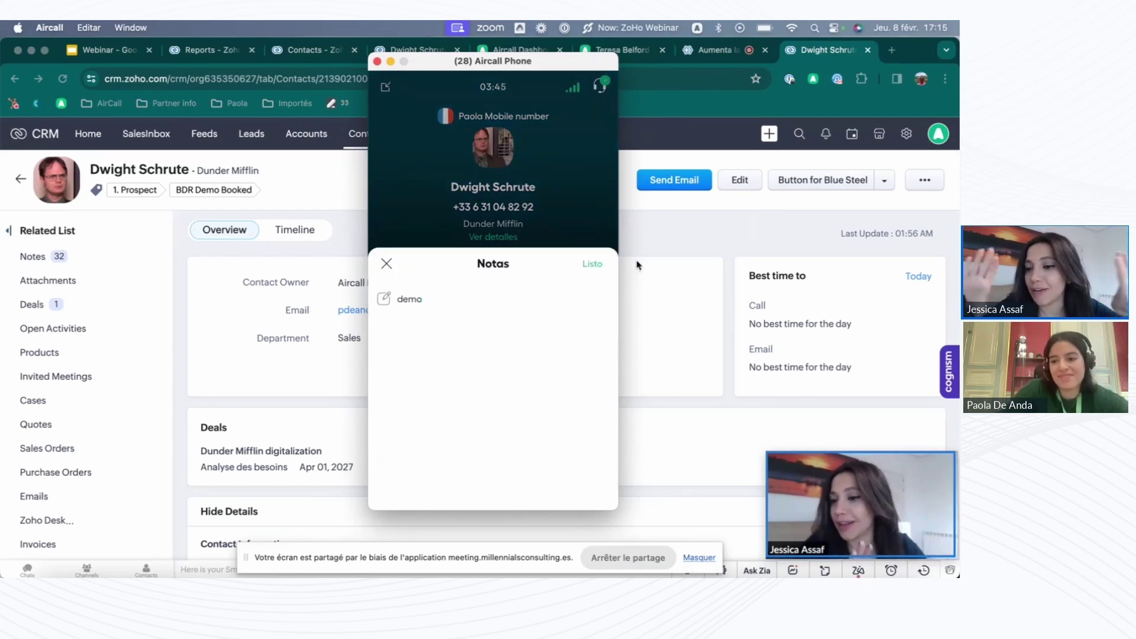
left_click(593, 264)
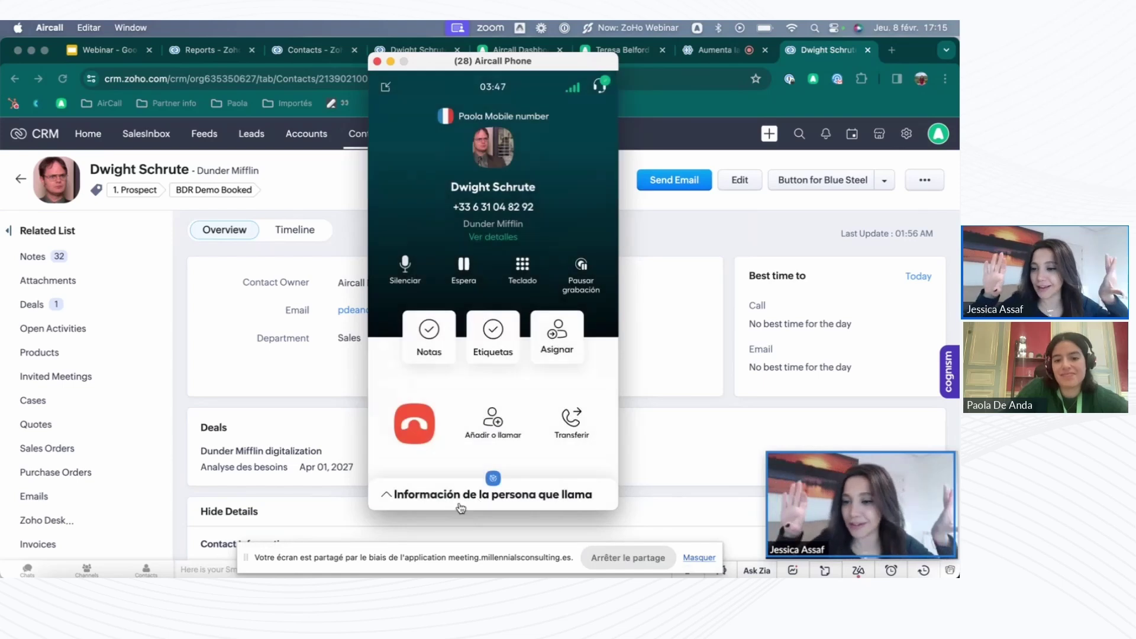
left_click(459, 497)
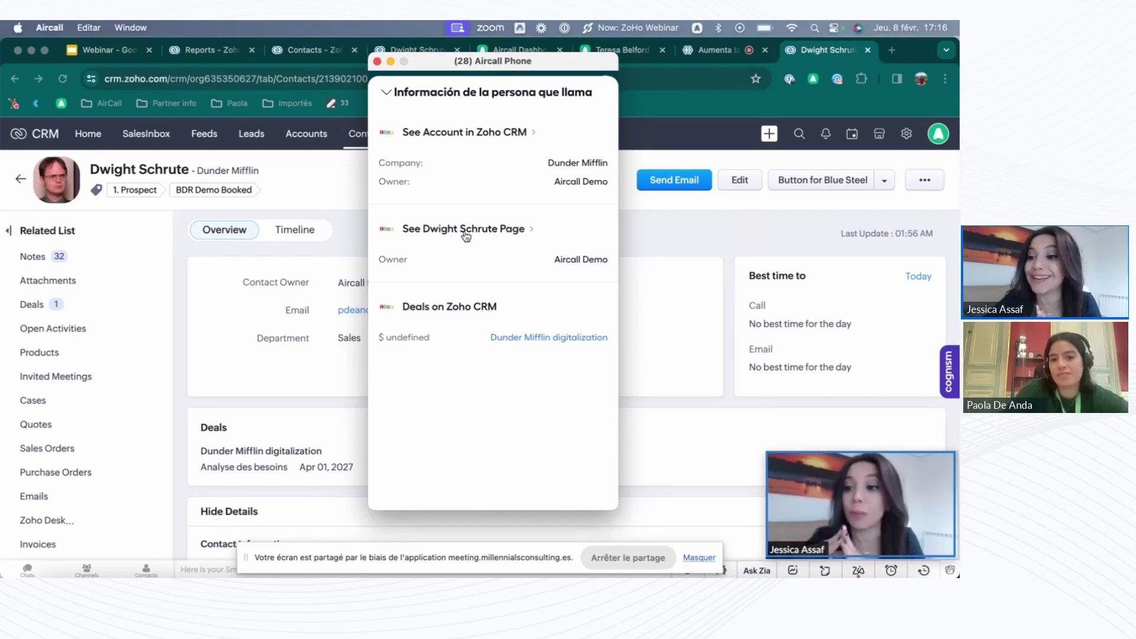
left_click(388, 94)
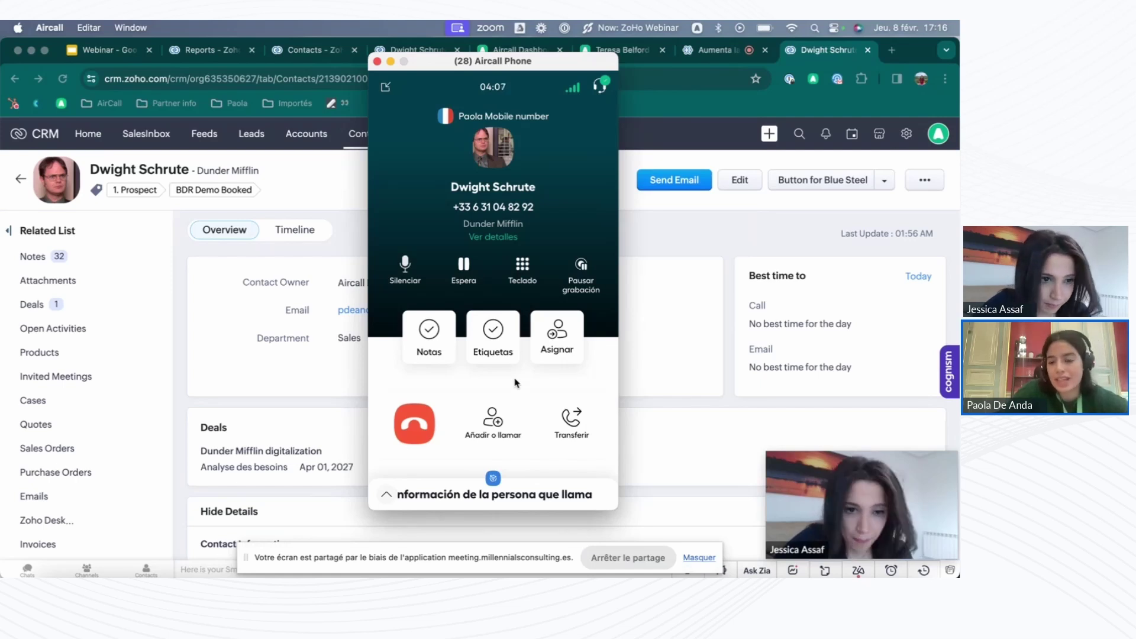
left_click(430, 346)
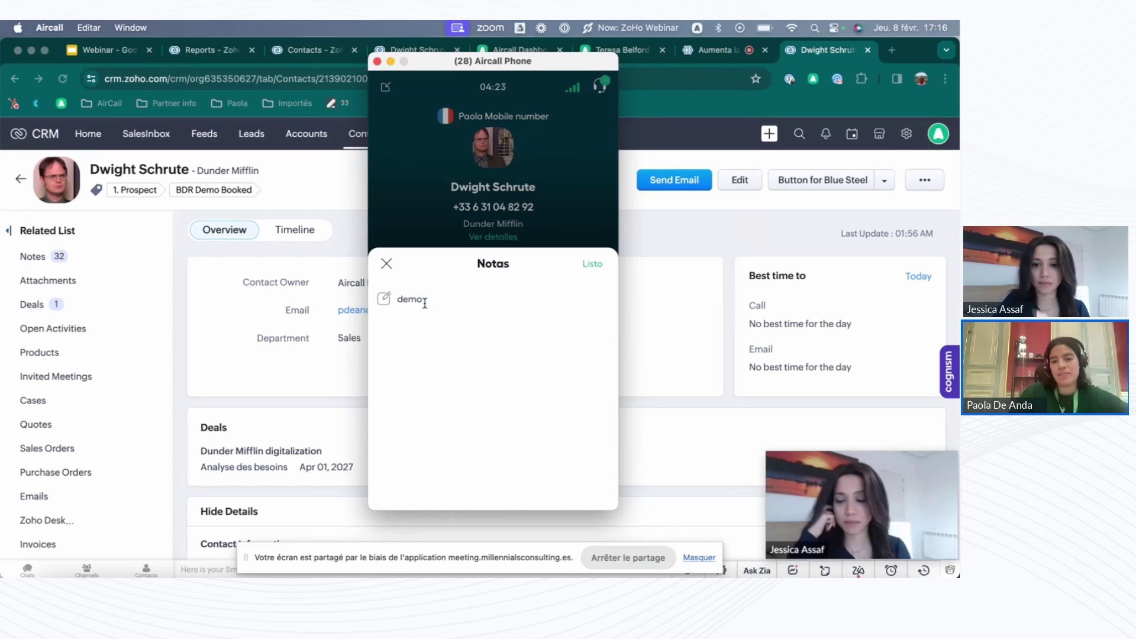
left_click(592, 264)
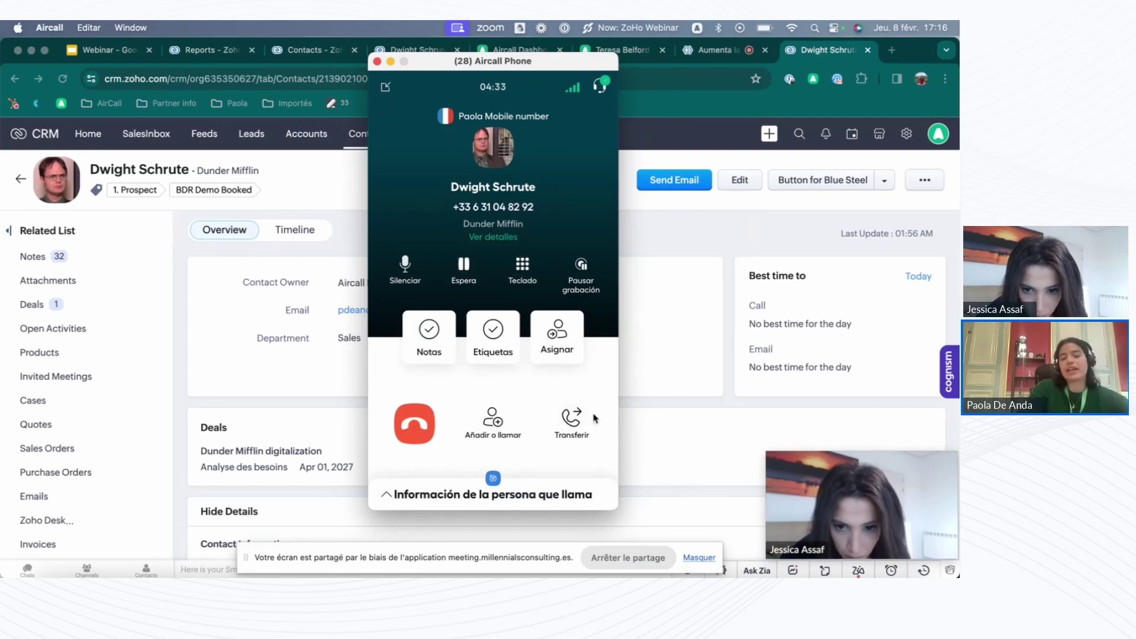
Check the in-call keypad and the list of teammates the call can be assigned to, without assigning it
left_click(523, 265)
left_click(385, 195)
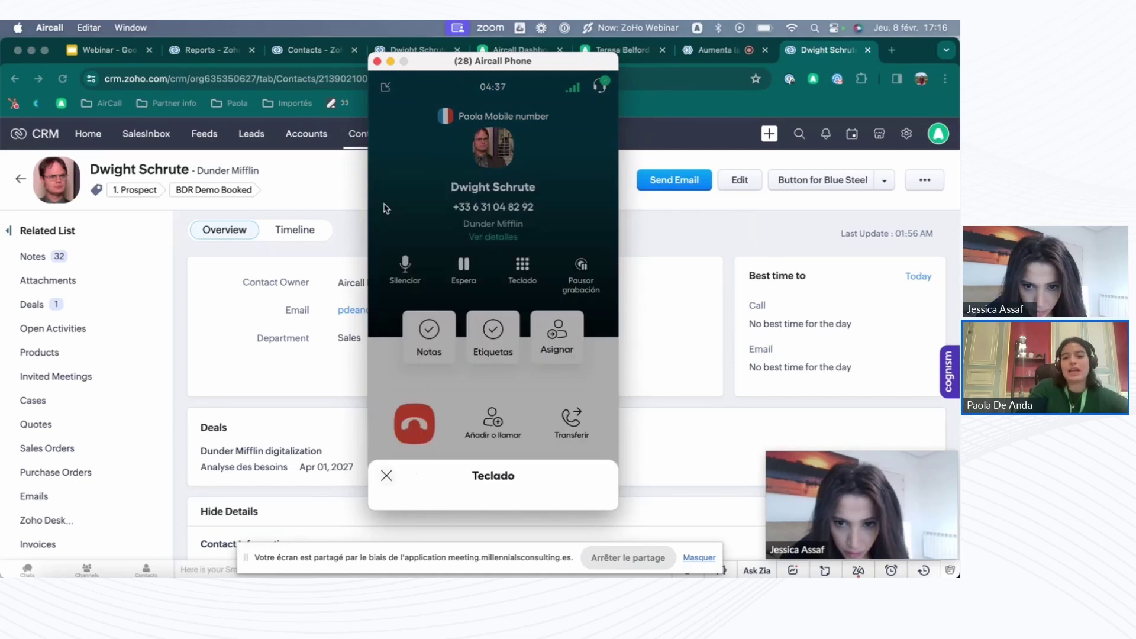
left_click(554, 348)
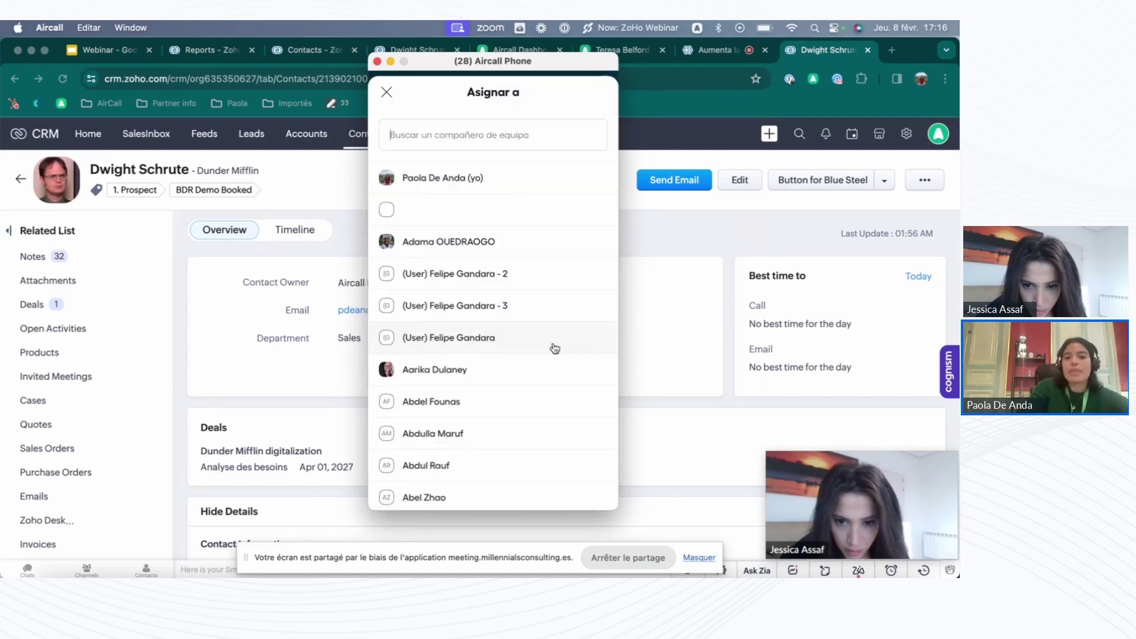
left_click(387, 90)
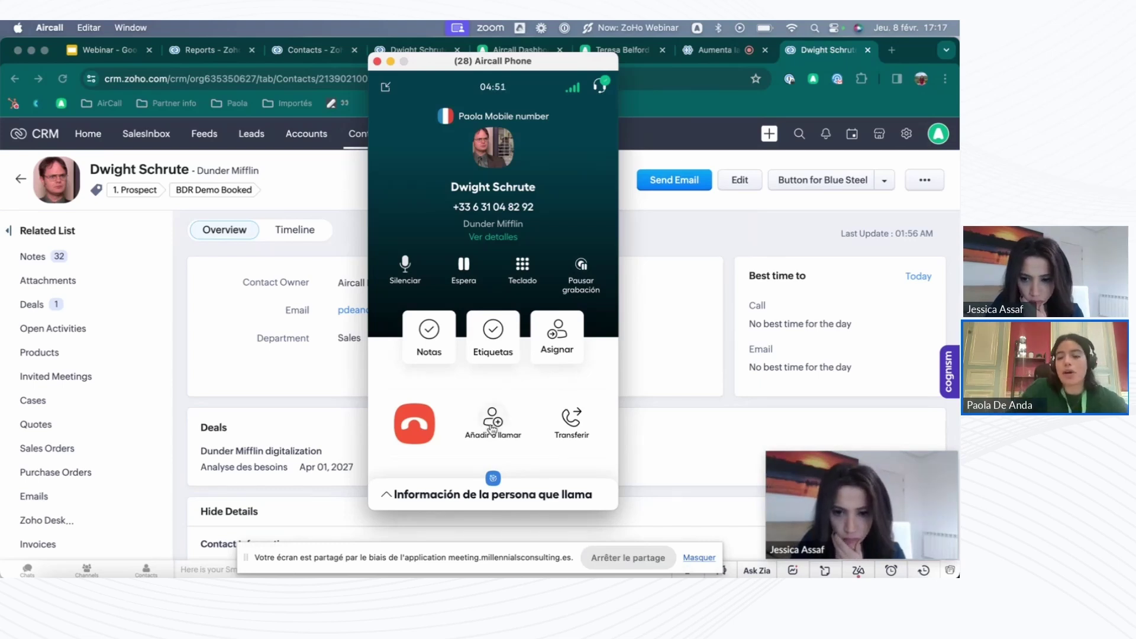
Look through the available teammates for a call transfer and return to the call without transferring it
left_click(577, 425)
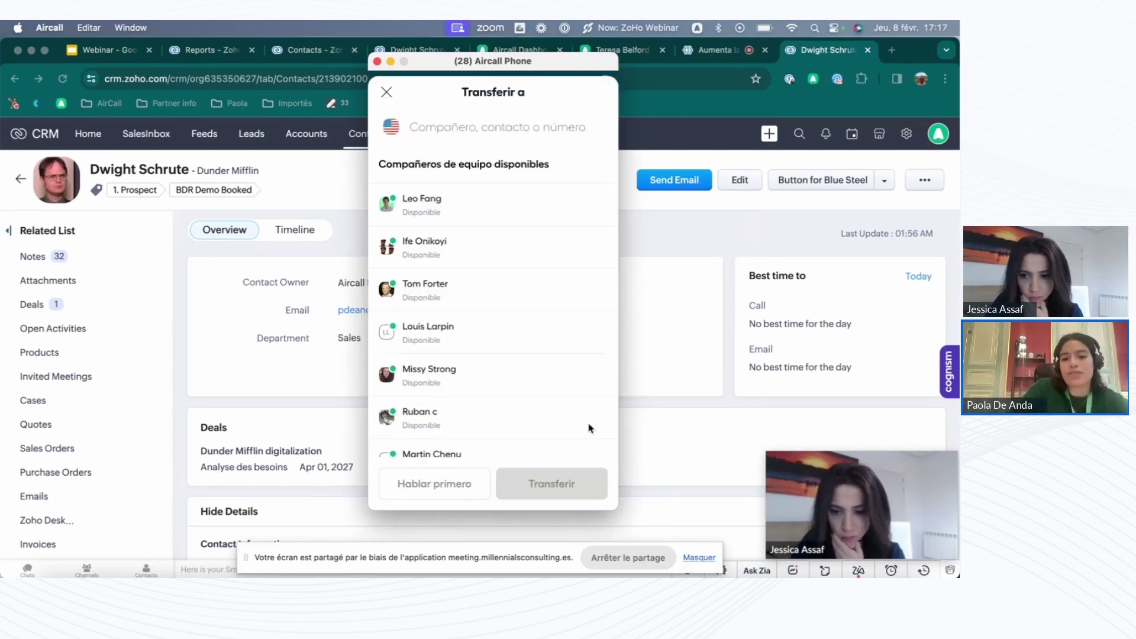
scroll(518, 349, "down", 2)
scroll(515, 368, "up", 1)
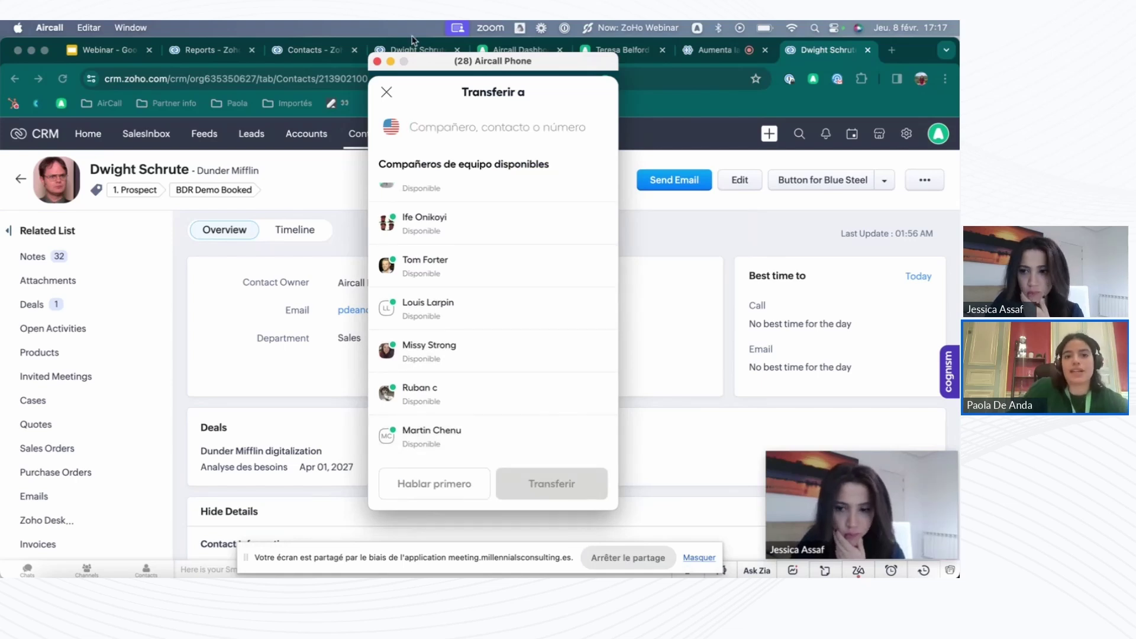
left_click(385, 93)
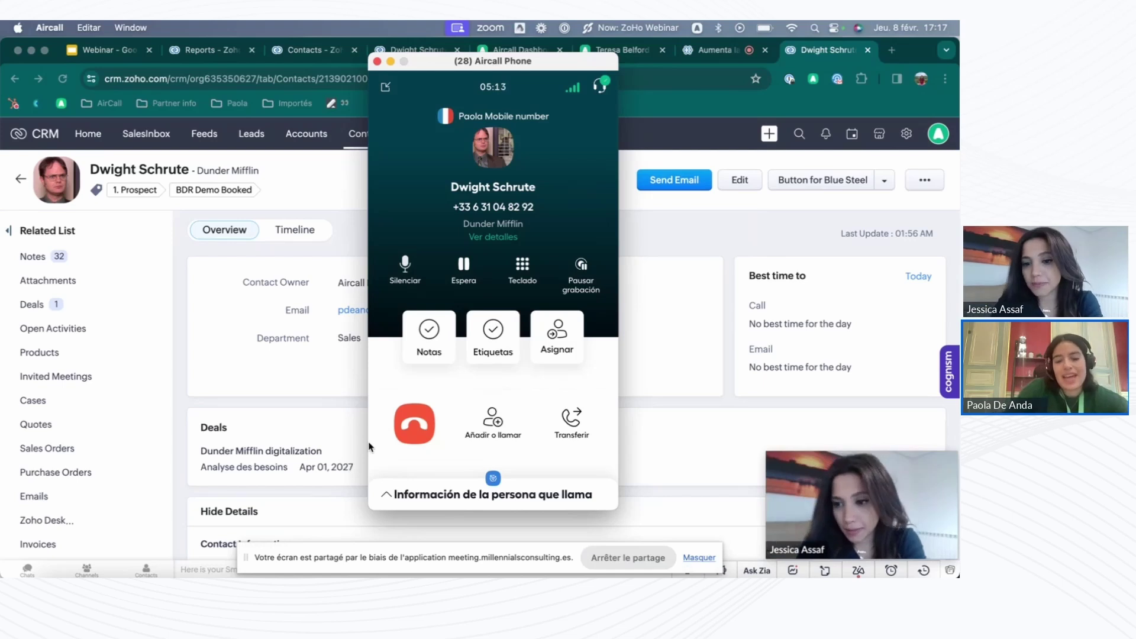
End the ongoing call and close its call summary
left_click(416, 428)
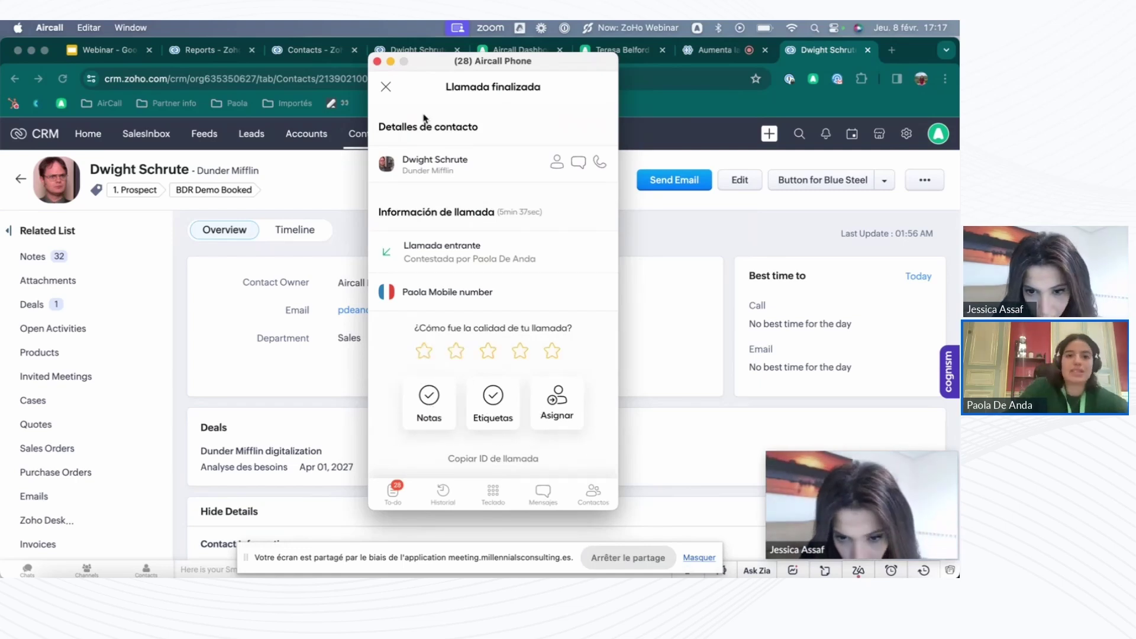
left_click(384, 89)
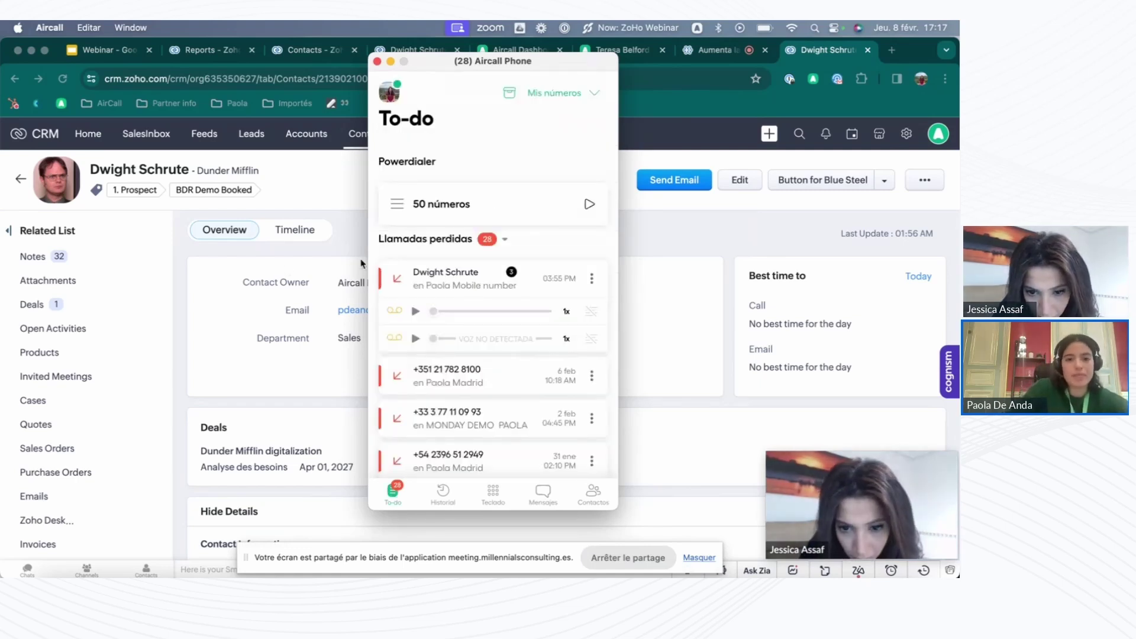
Switch to the caller's contact page in Zoho CRM, check its overview and tags, and open the contact's timeline
left_click(194, 316)
scroll(247, 311, "down", 1)
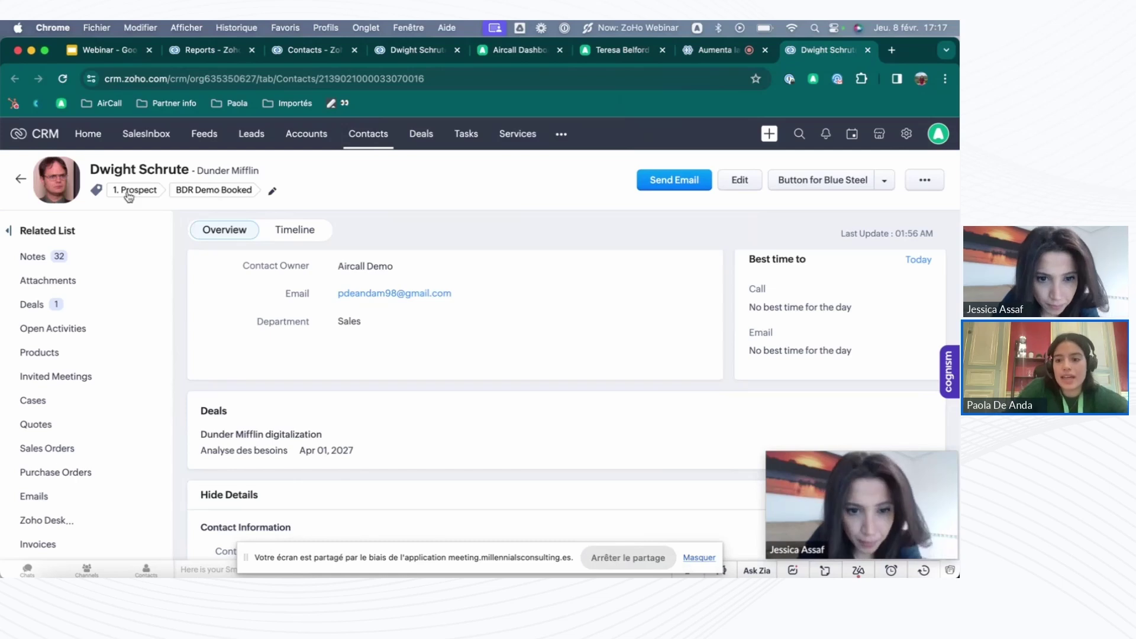
left_click(269, 236)
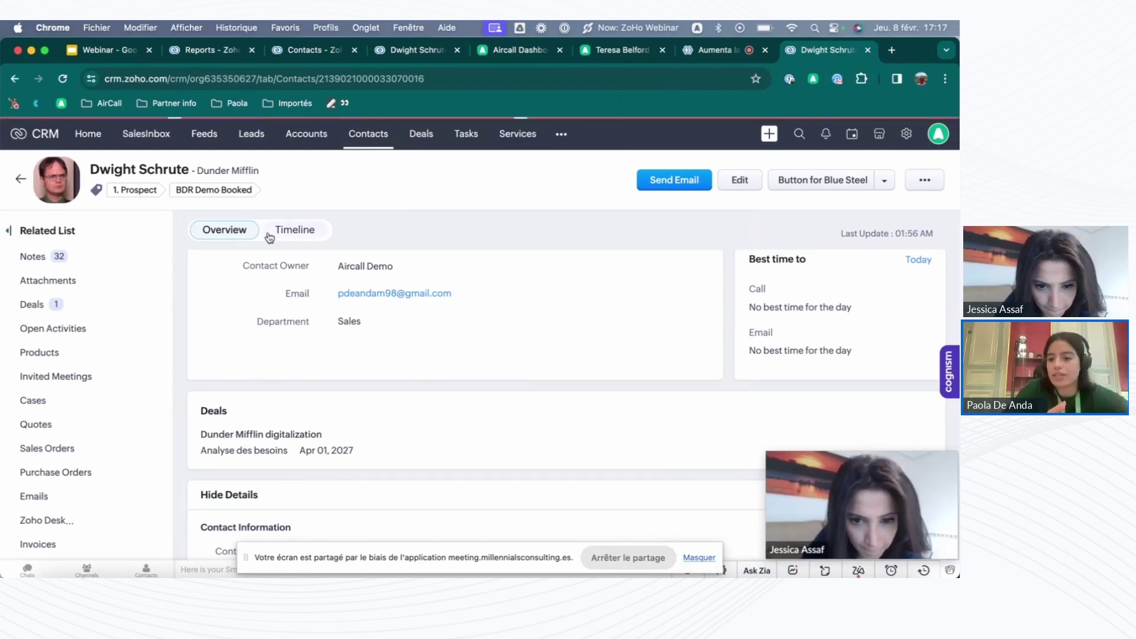